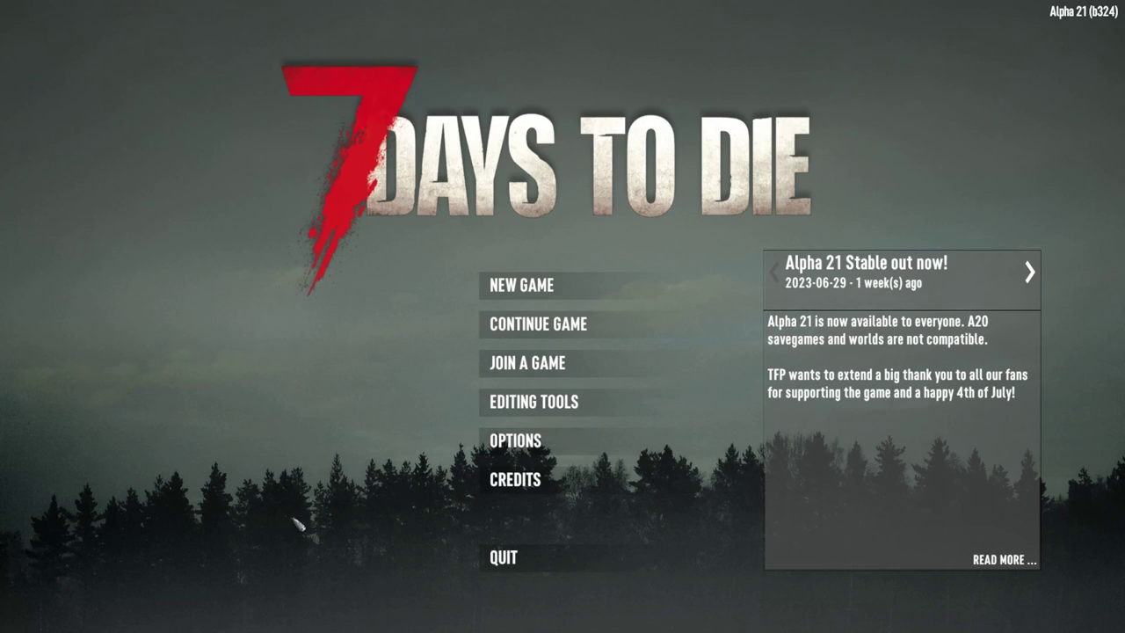
# Enter the prefab editor from the editing tools, search the prefabs for "gas" and load gas_station_11.
pyautogui.click(594, 404)
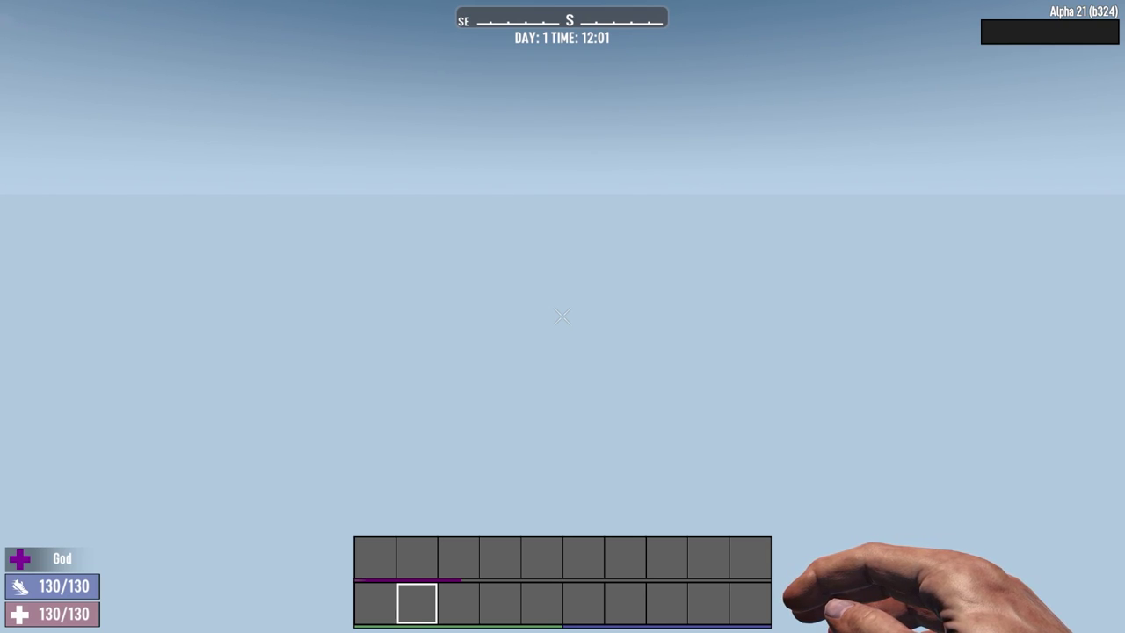
pyautogui.press('Escape')
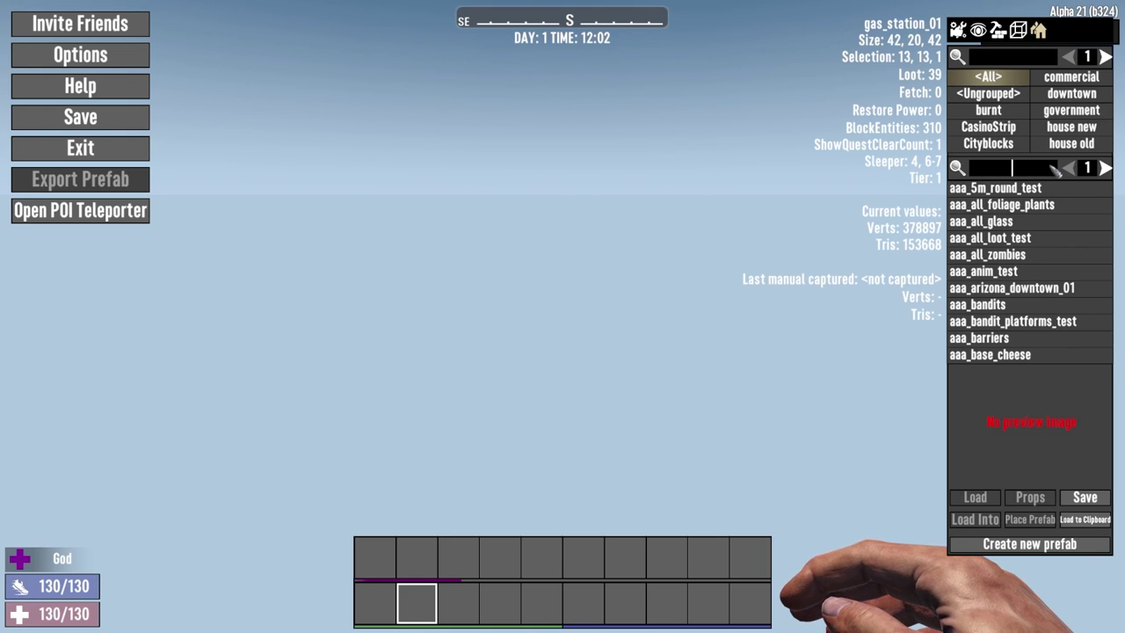
pyautogui.write('gas')
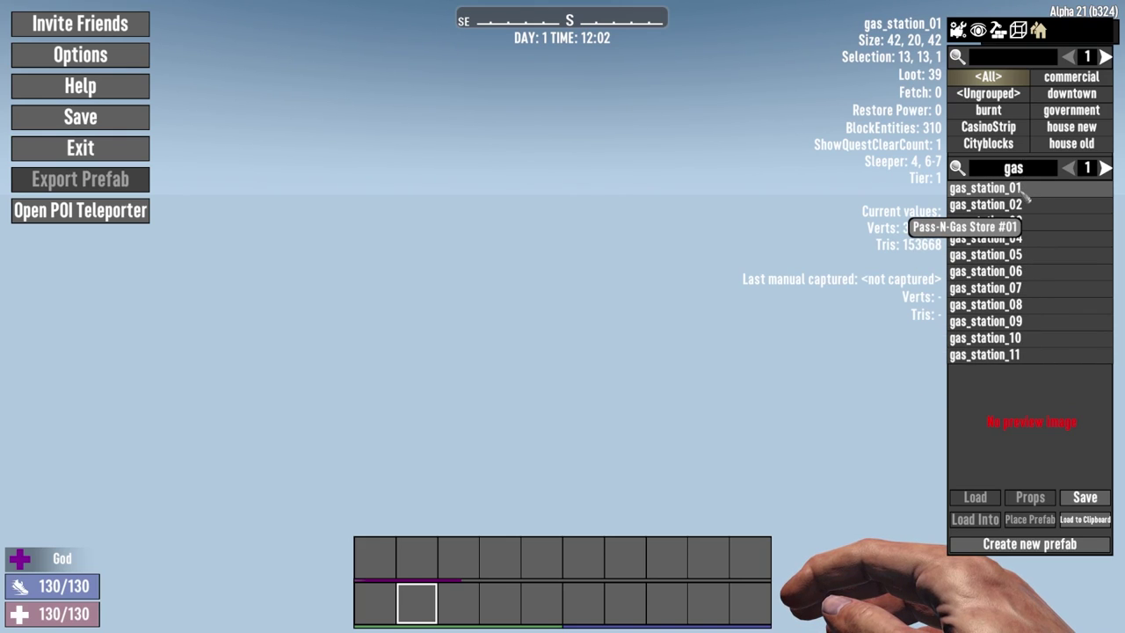
pyautogui.click(1018, 354)
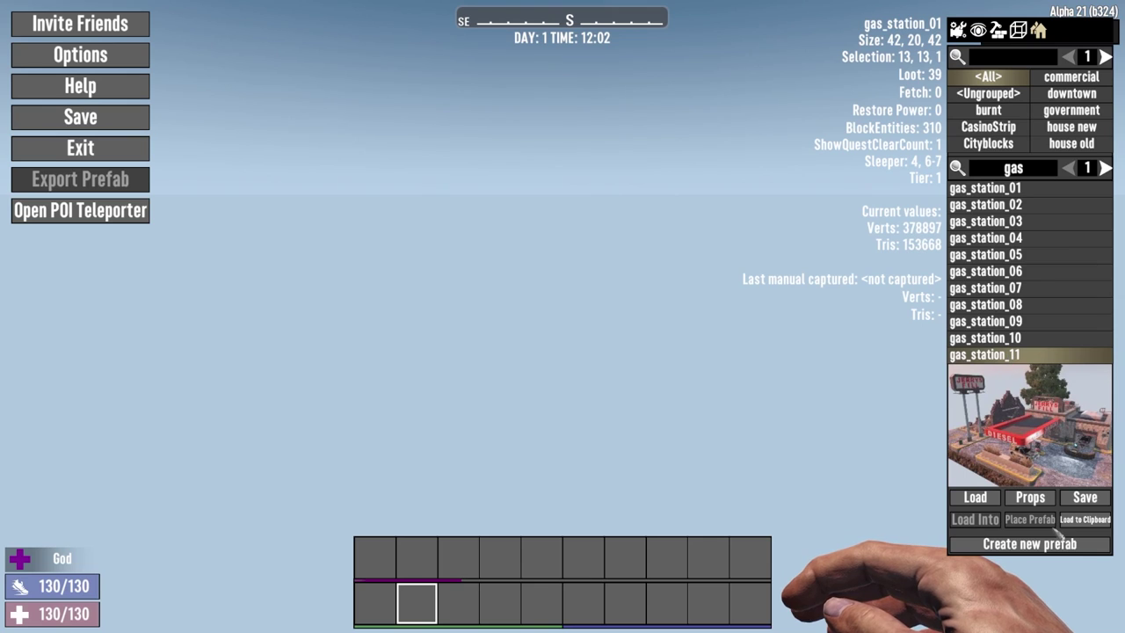
pyautogui.click(976, 498)
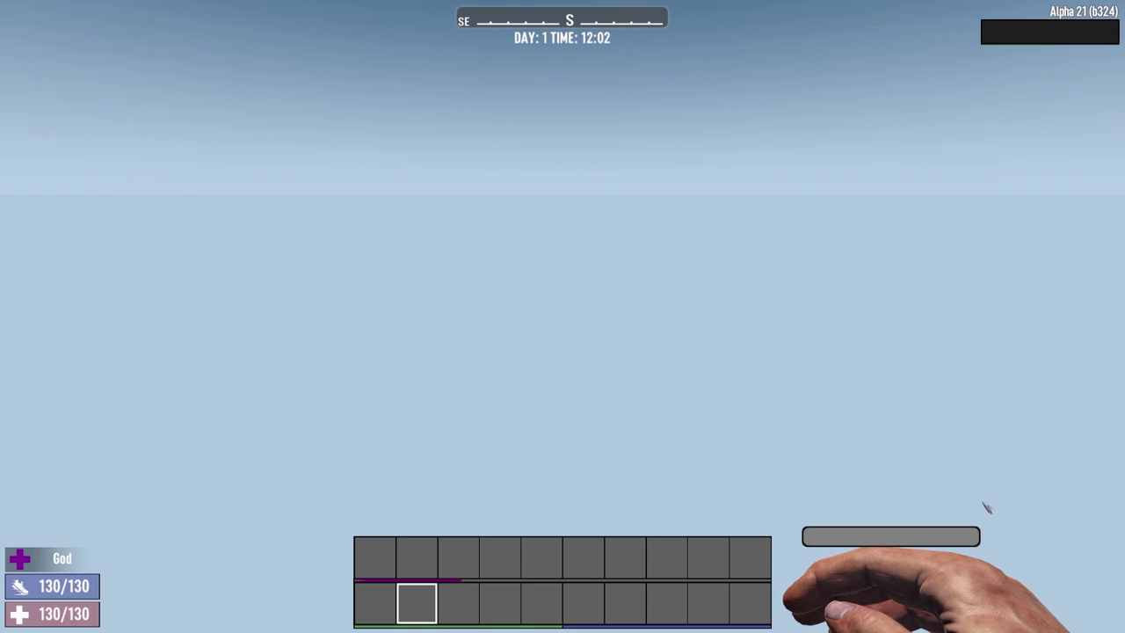
pyautogui.press('Escape')
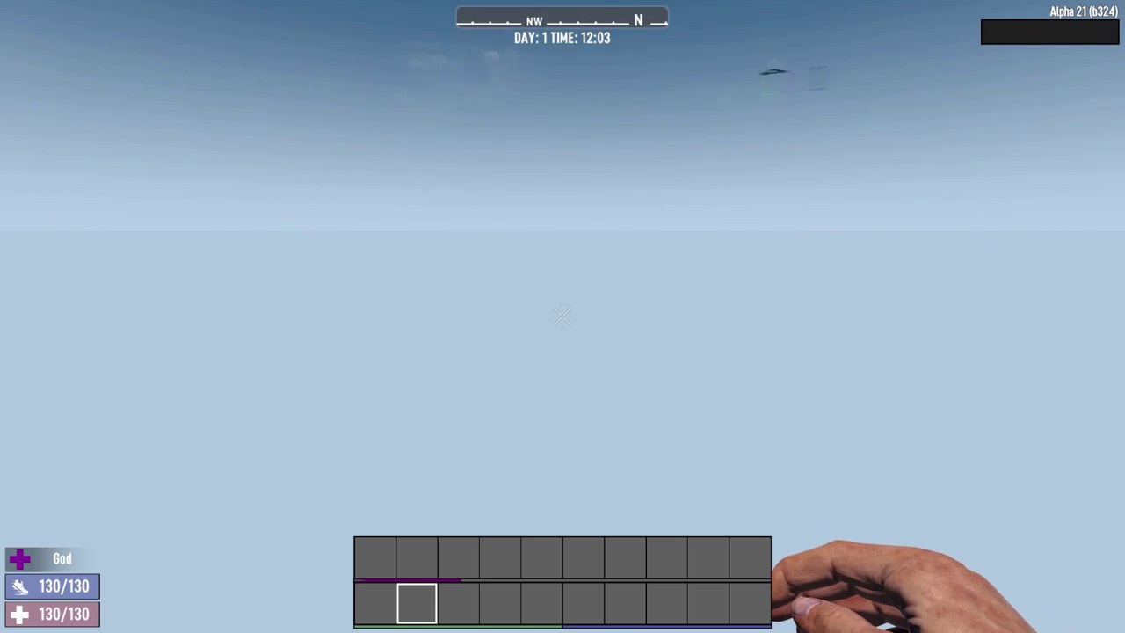
# Fly down to the gas station's forecourt and place a one-block selection box on the pavement before the sandbag barrier.
pyautogui.press('w')
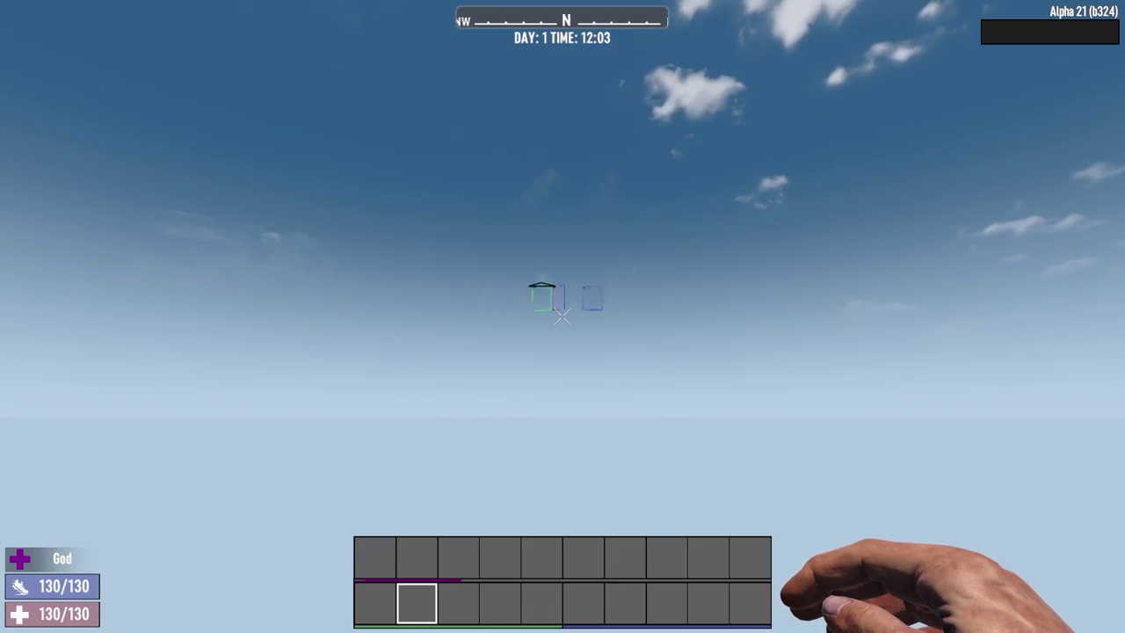
pyautogui.press('w')
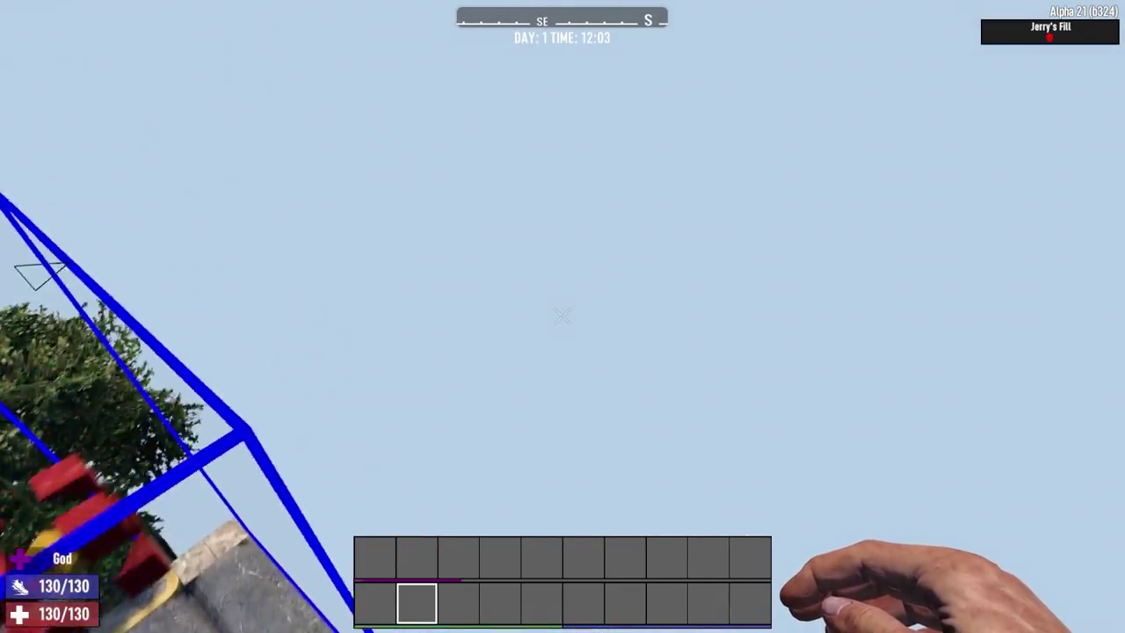
pyautogui.press('w')
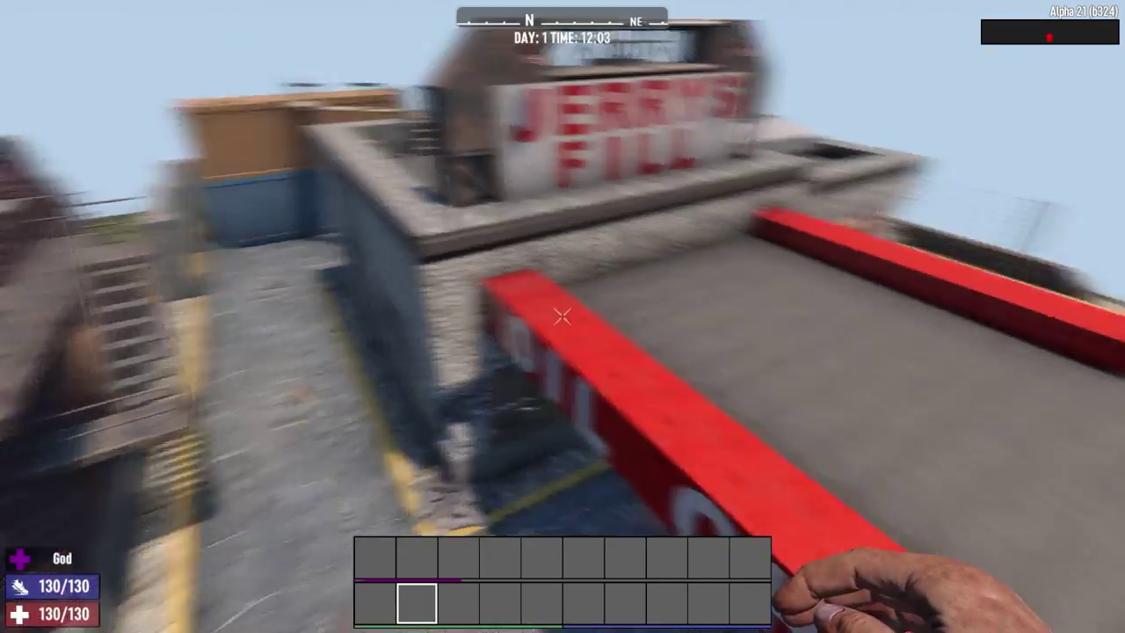
pyautogui.press('w')
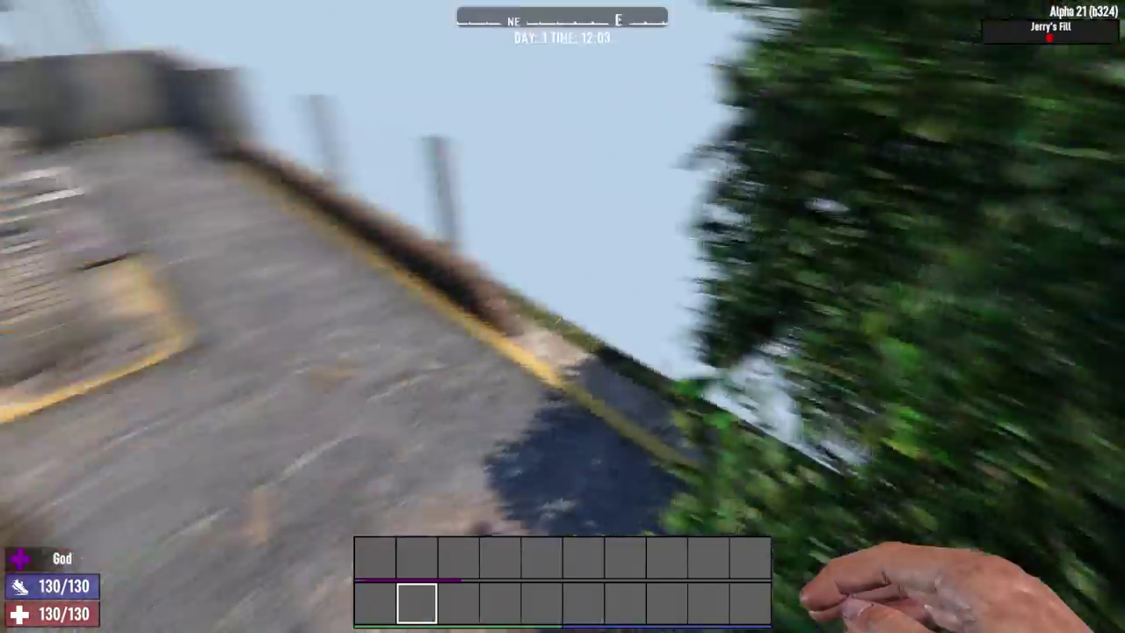
pyautogui.press('w')
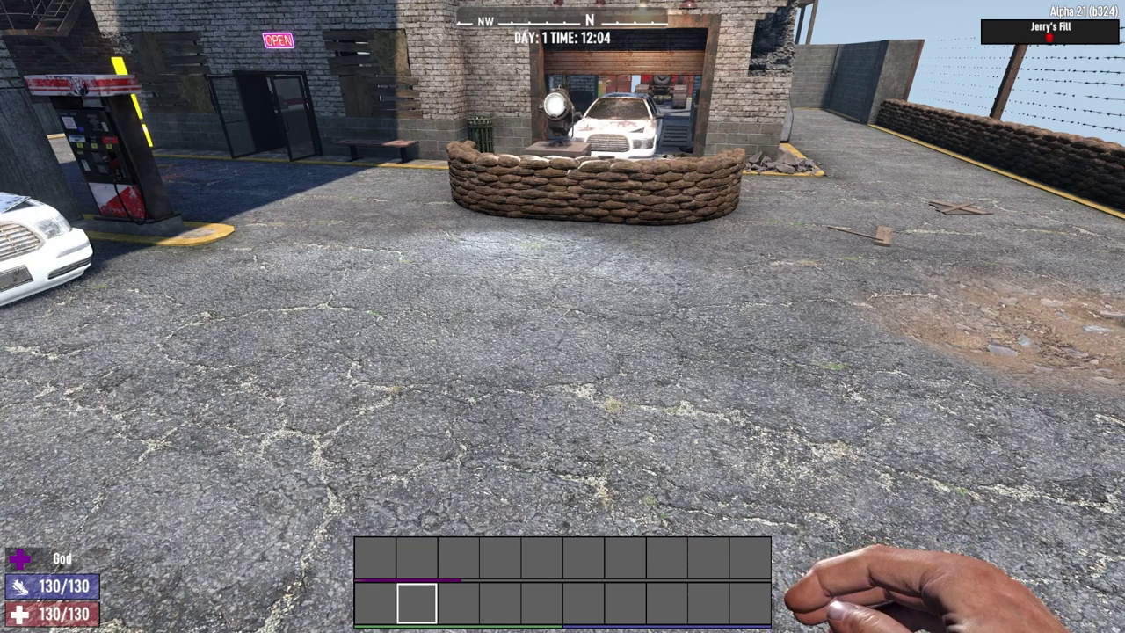
pyautogui.press('a')
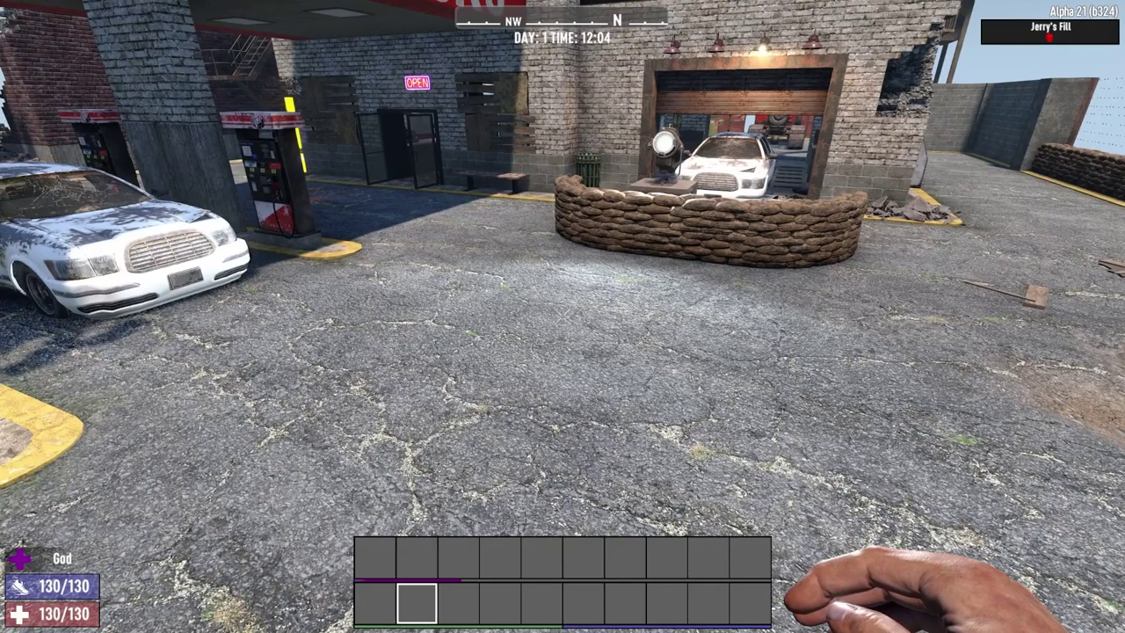
pyautogui.press('s')
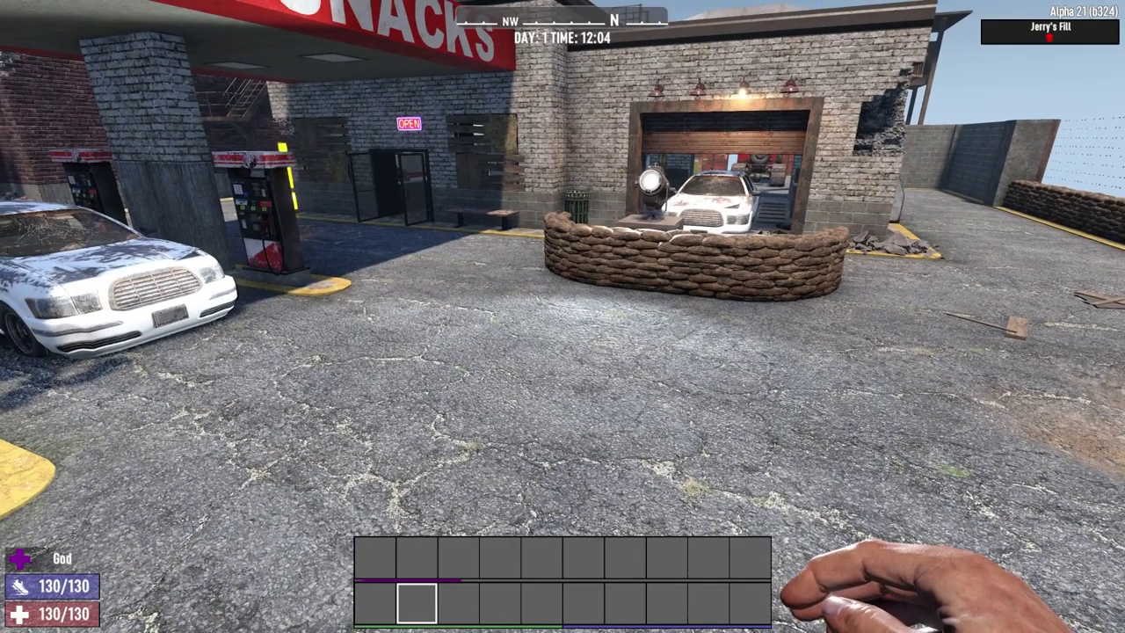
pyautogui.press('z')
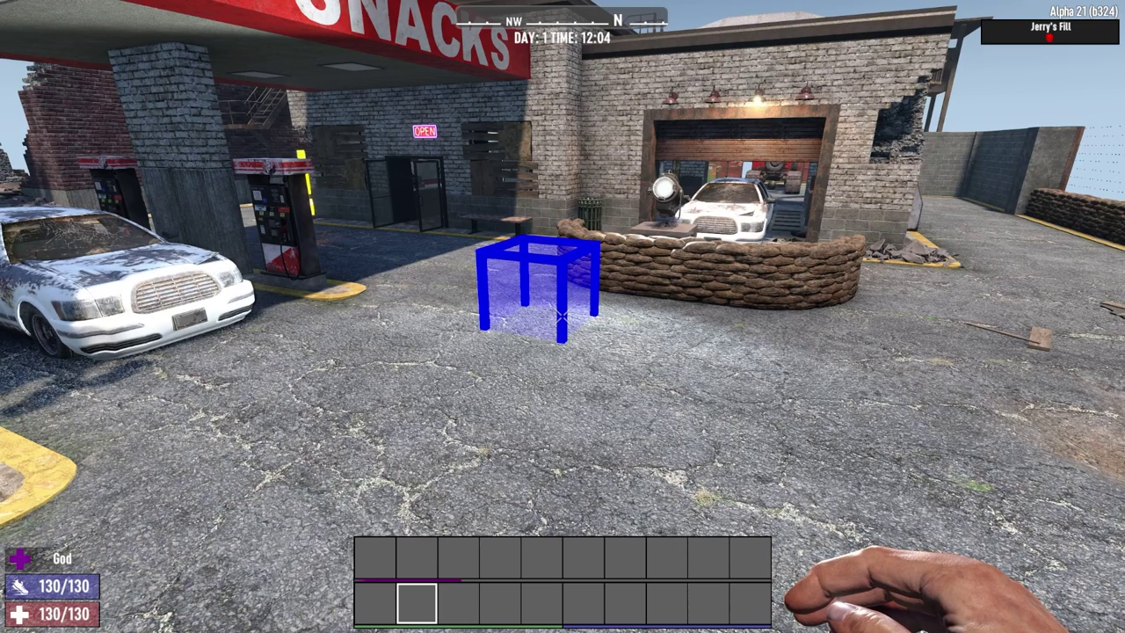
# Stretch the selection box horizontally in both directions to cover the pavement and sandbag barrier, keeping it one block high.
pyautogui.hotkey('shift', 'g')
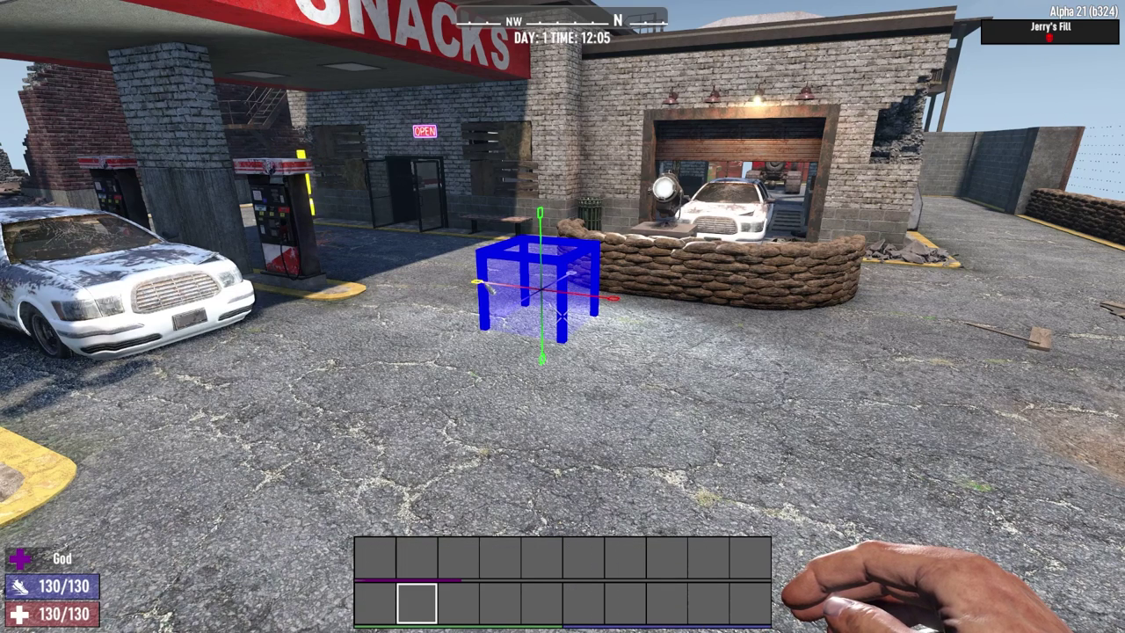
pyautogui.moveTo(612, 298); pyautogui.dragTo(734, 314)
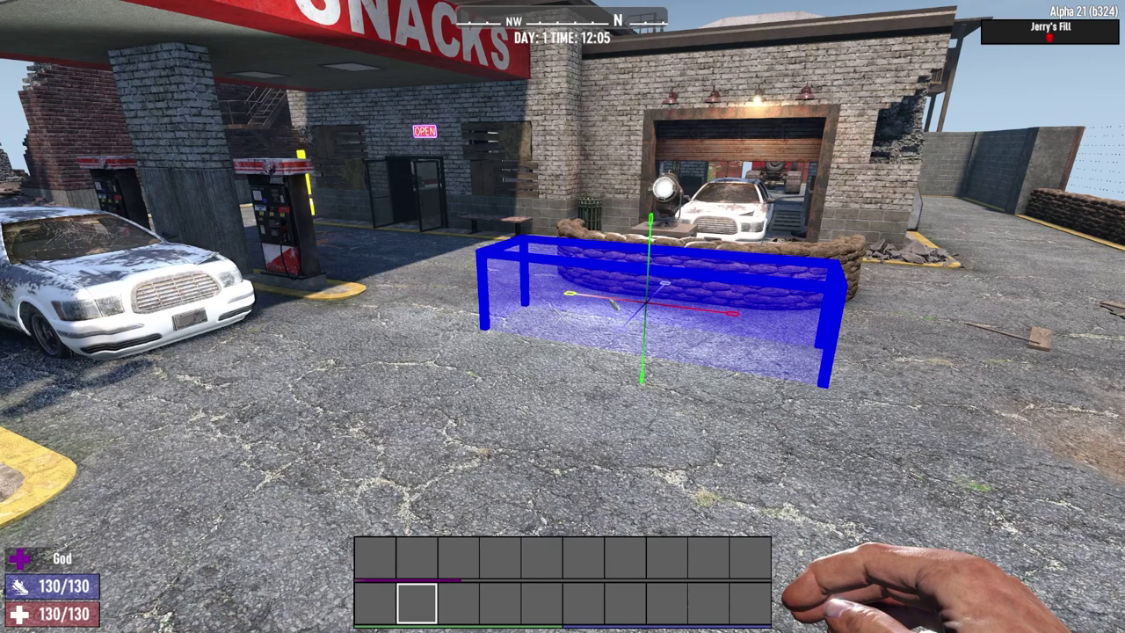
pyautogui.moveTo(610, 300); pyautogui.dragTo(601, 278)
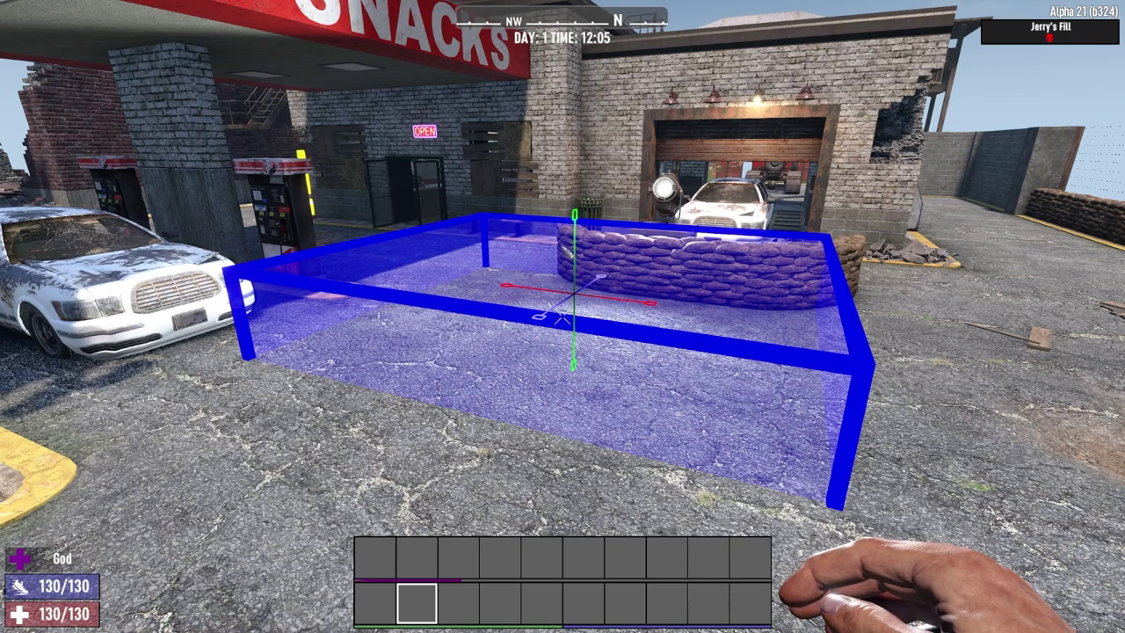
pyautogui.moveTo(575, 220)
pyautogui.mouseDown()
pyautogui.moveTo(576, 132)
pyautogui.moveTo(579, 237)
pyautogui.mouseUp()
pyautogui.moveTo(578, 353); pyautogui.dragTo(582, 492)
pyautogui.moveTo(582, 492); pyautogui.dragTo(593, 332)
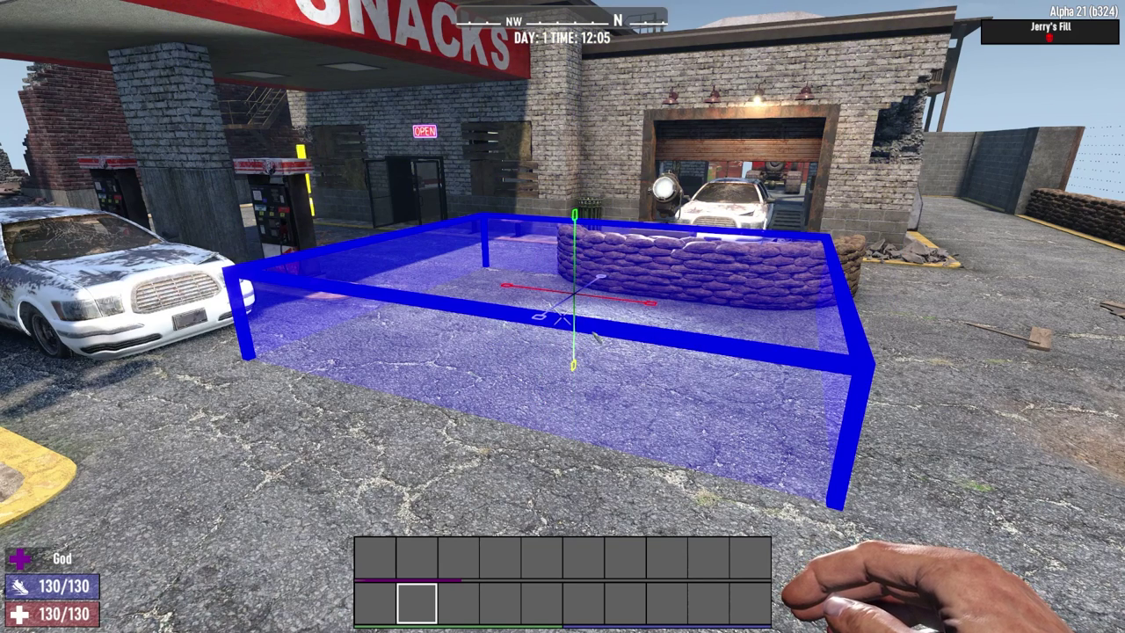
pyautogui.press('g')
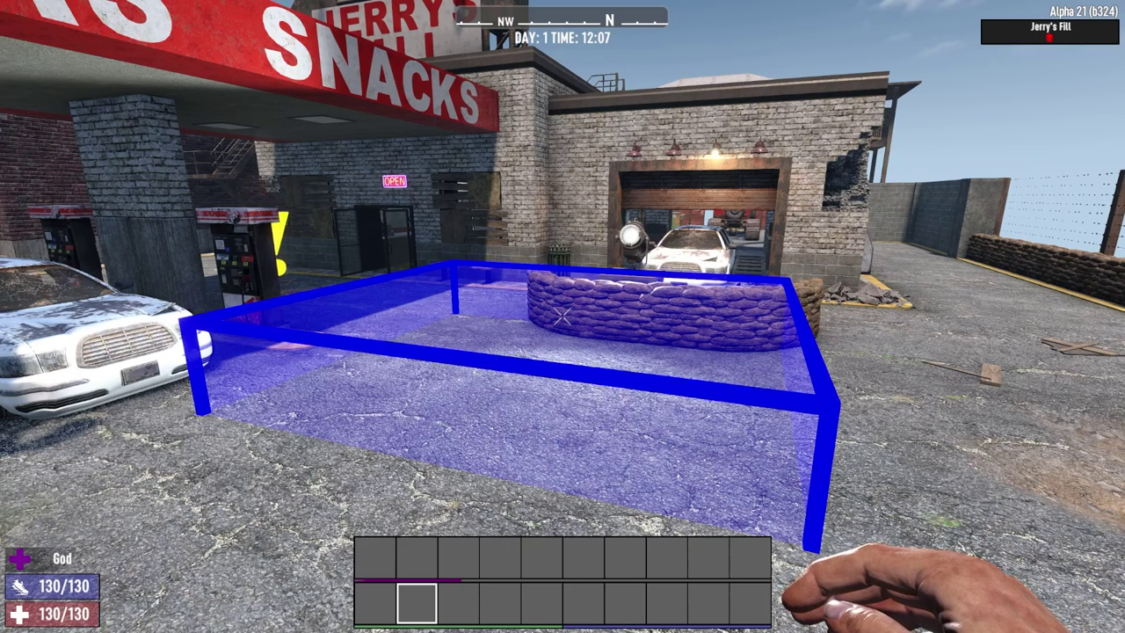
# Take a stack of 500 concrete cube blocks from the creative inventory into the first toolbelt slot and hold it.
pyautogui.press('Tab')
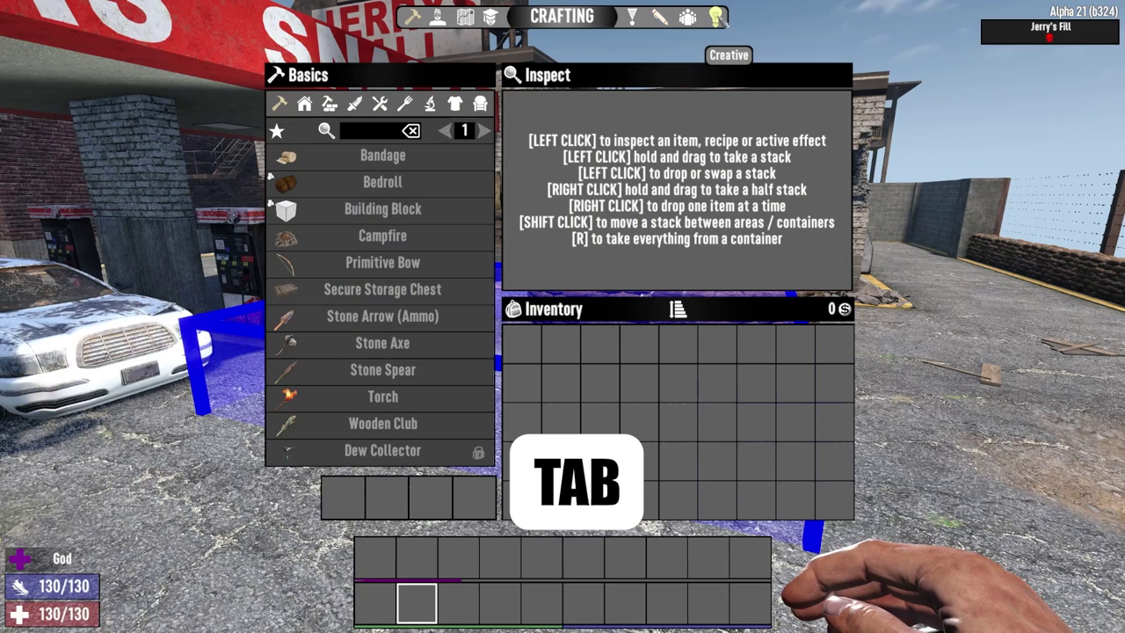
pyautogui.click(716, 17)
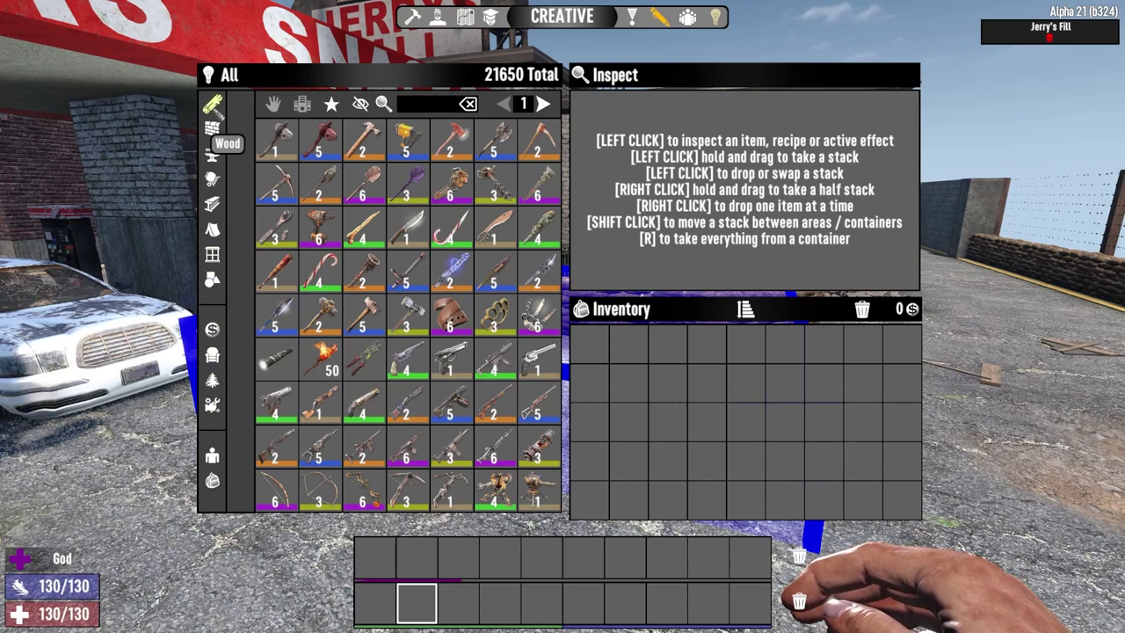
pyautogui.click(212, 179)
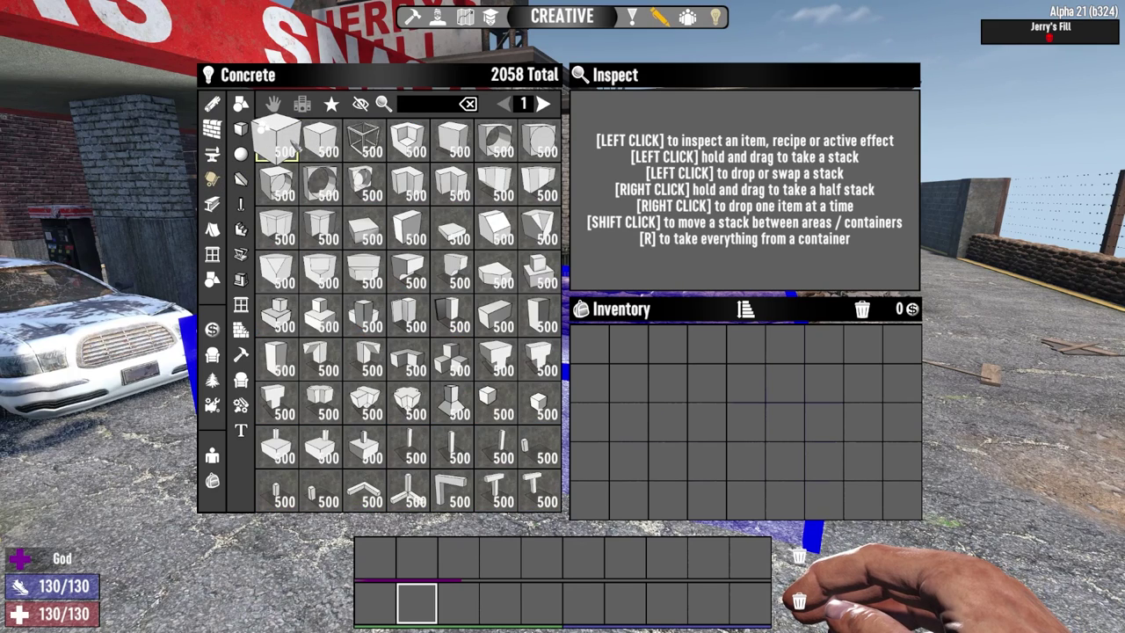
pyautogui.moveTo(290, 150); pyautogui.dragTo(378, 599)
pyautogui.press('Escape')
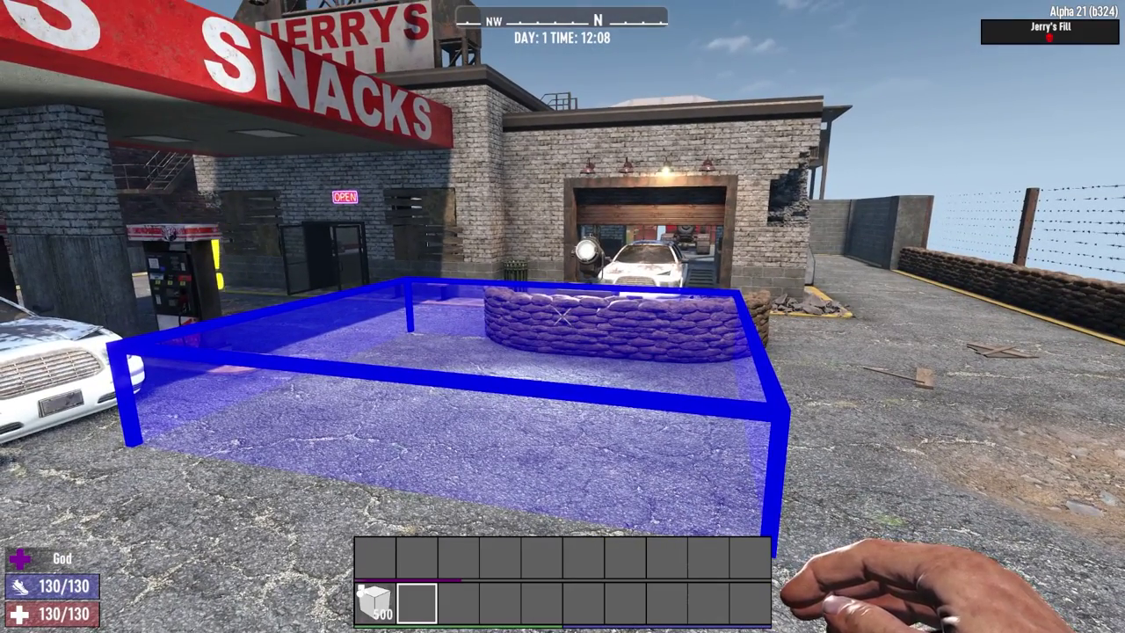
pyautogui.press('1')
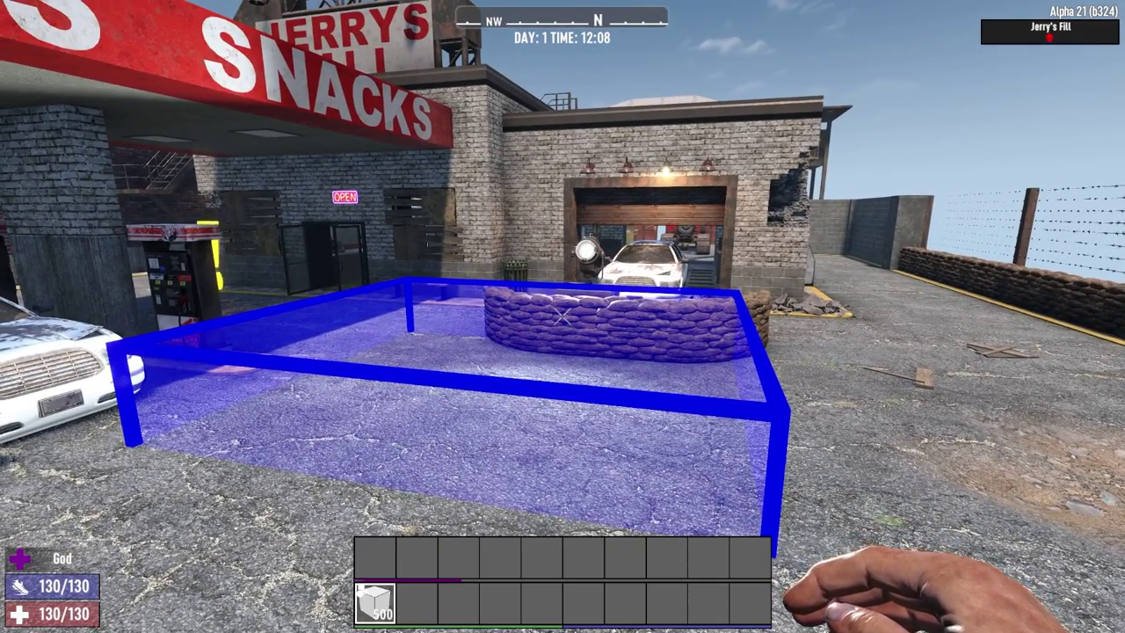
# Fill the whole selection box with the held concrete block.
pyautogui.press('w')
pyautogui.rightClick(563, 316)
pyautogui.press('s')
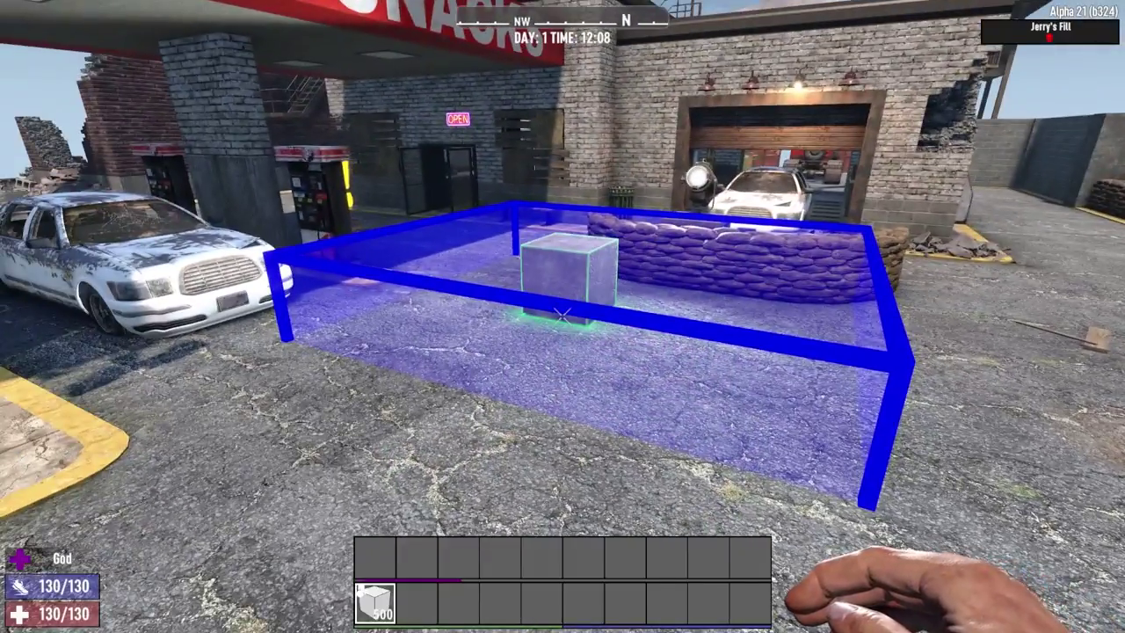
pyautogui.press('s')
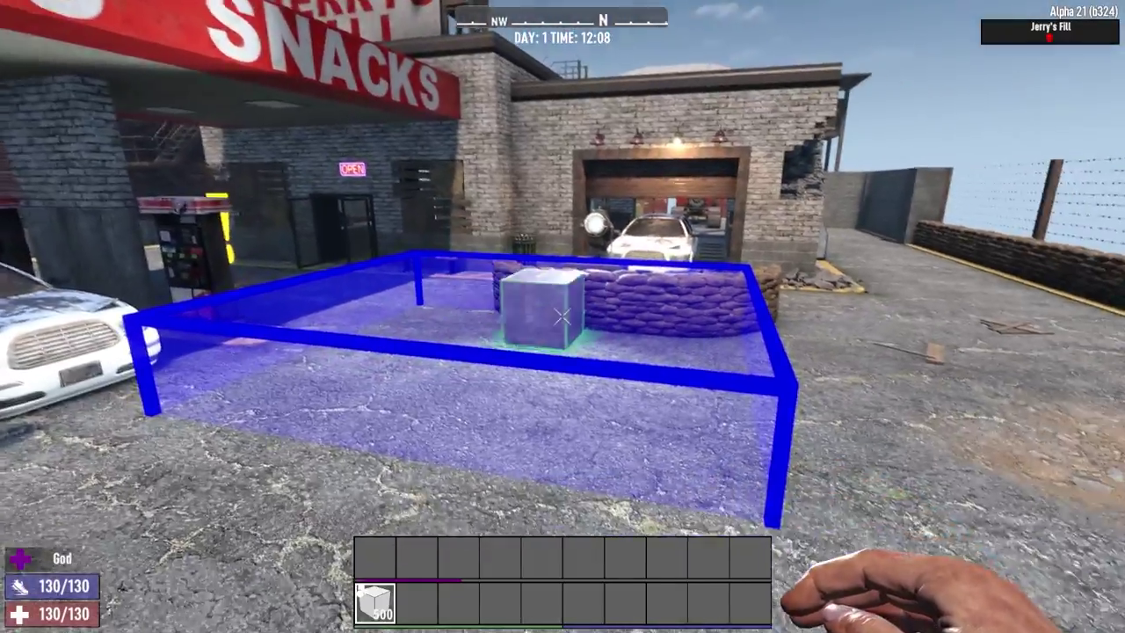
pyautogui.press('w')
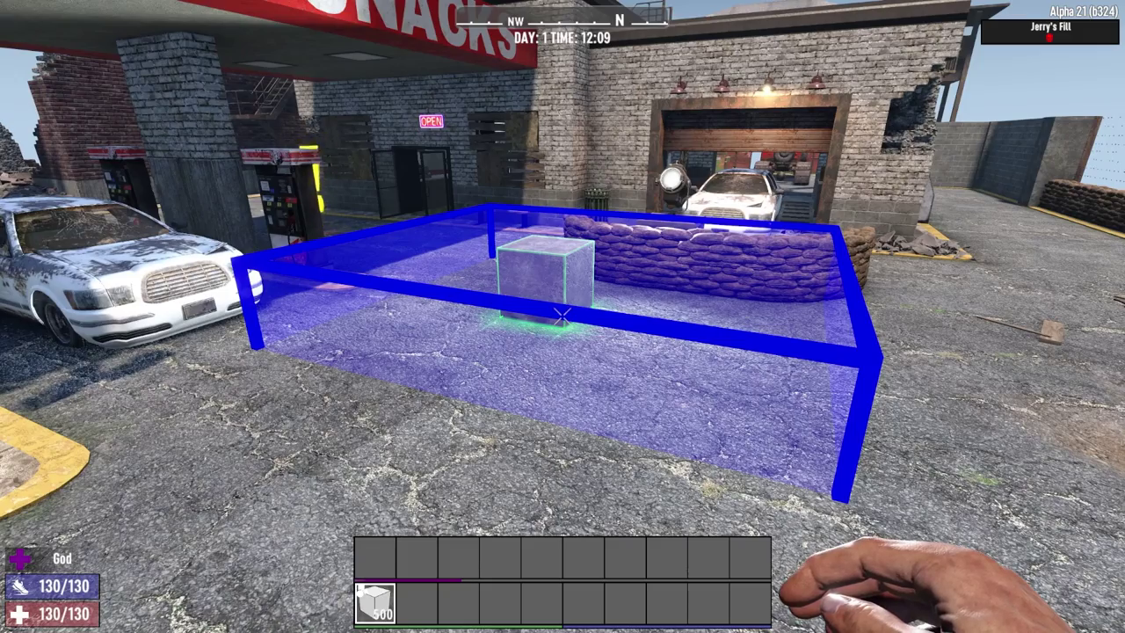
pyautogui.press('l')
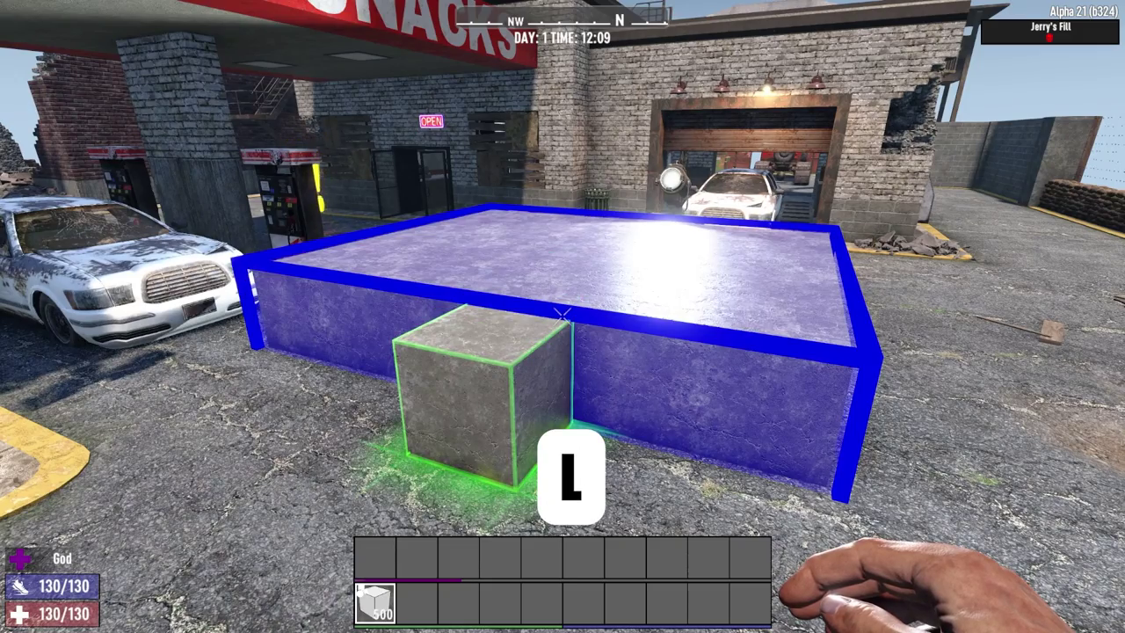
# Place a few concrete blocks on top of the filled slab and clear all blocks inside the selection box.
pyautogui.press('w')
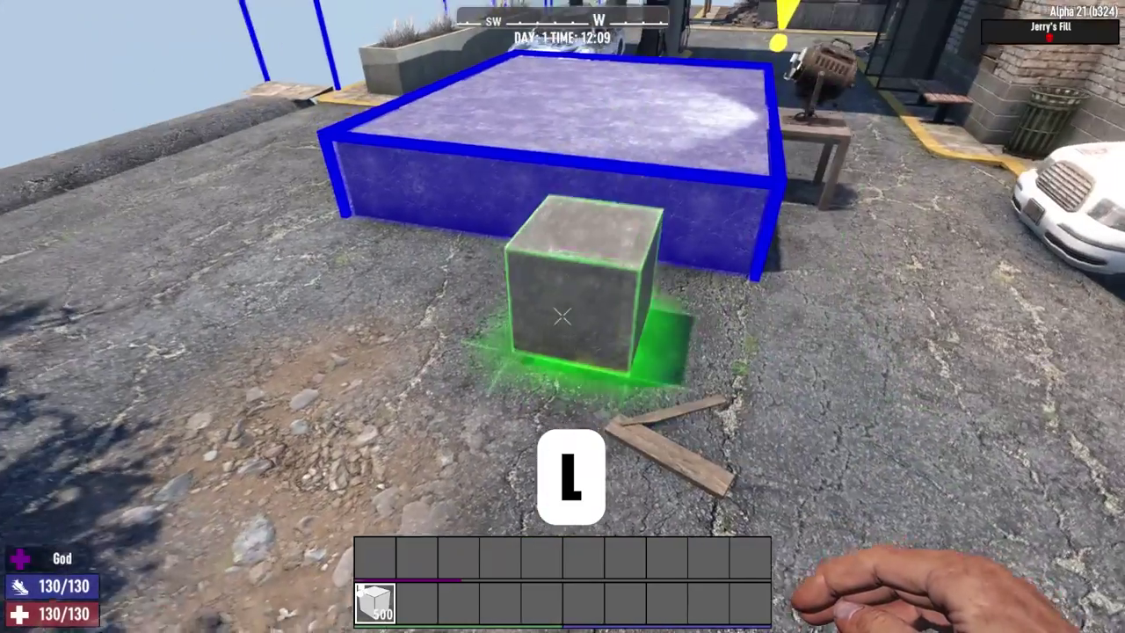
pyautogui.press('w')
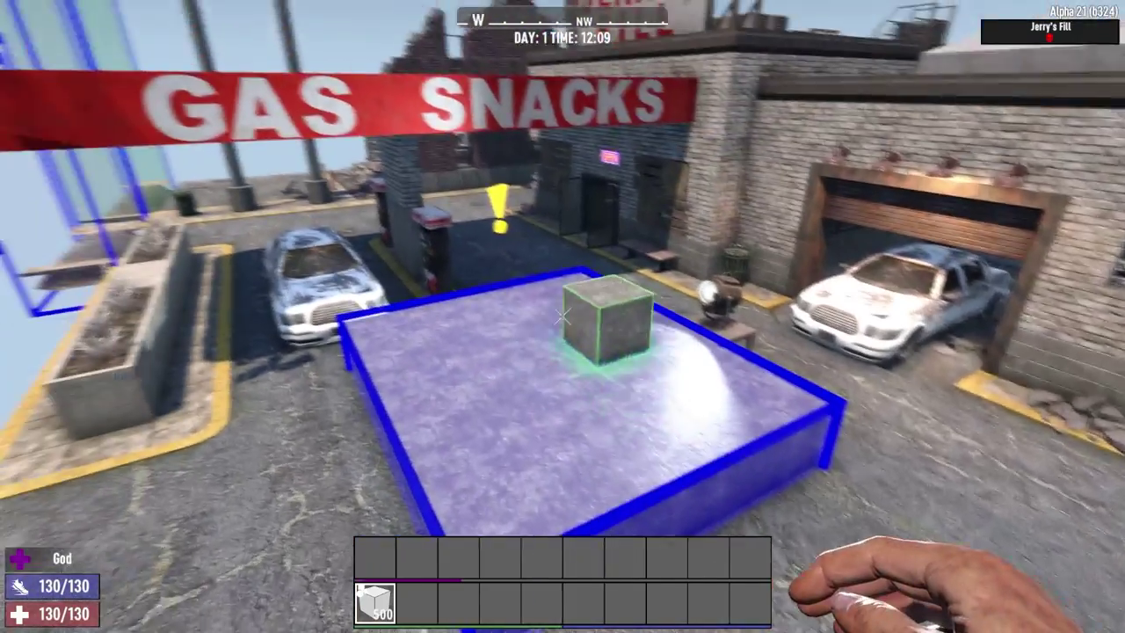
pyautogui.press('w')
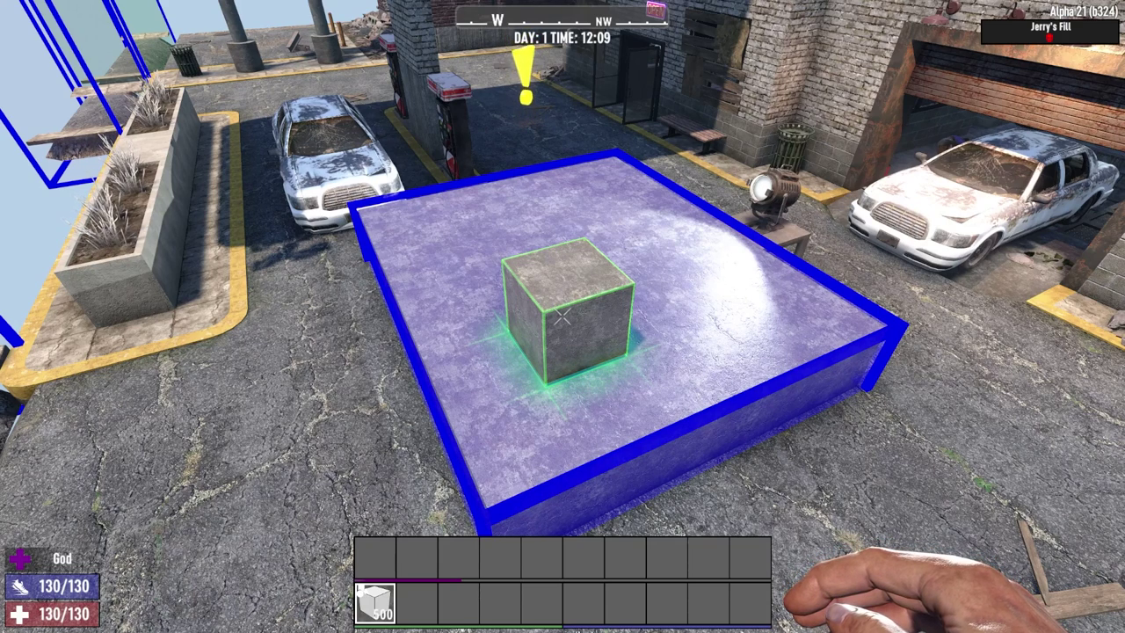
pyautogui.press('j')
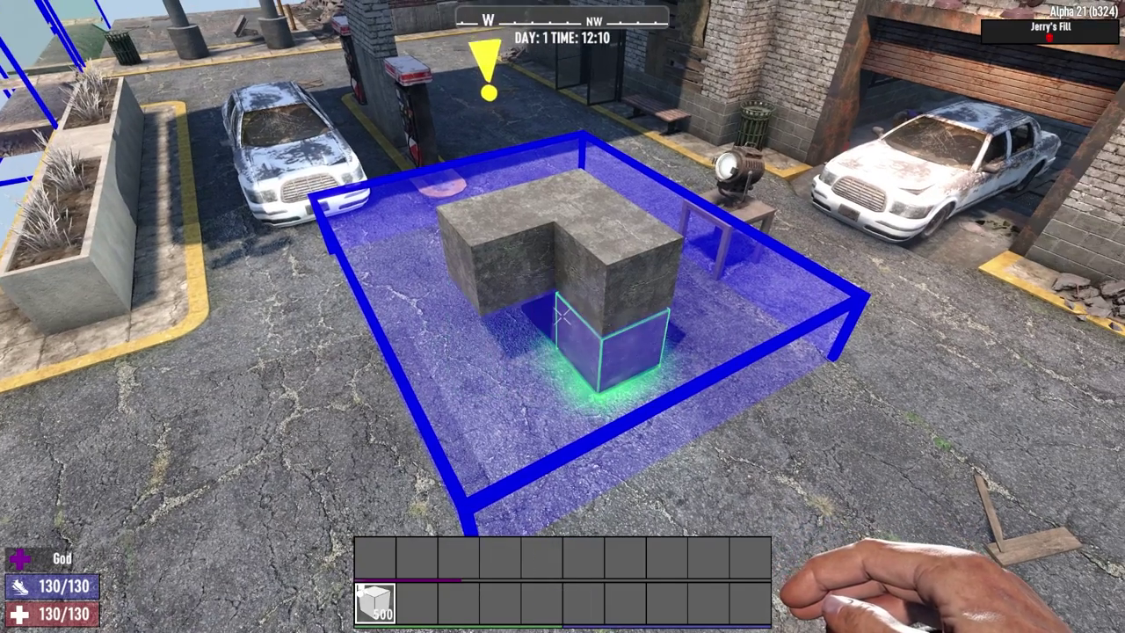
pyautogui.rightClick(563, 315)
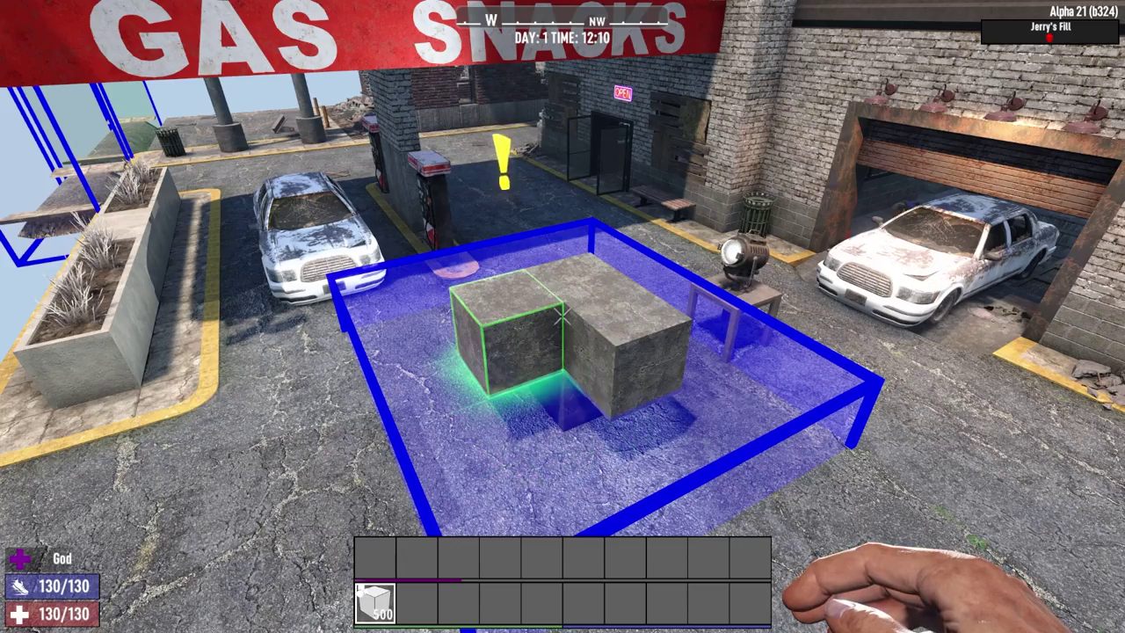
# Extend the selection box upward by one block so it also encloses the floating concrete blocks.
pyautogui.press('x')
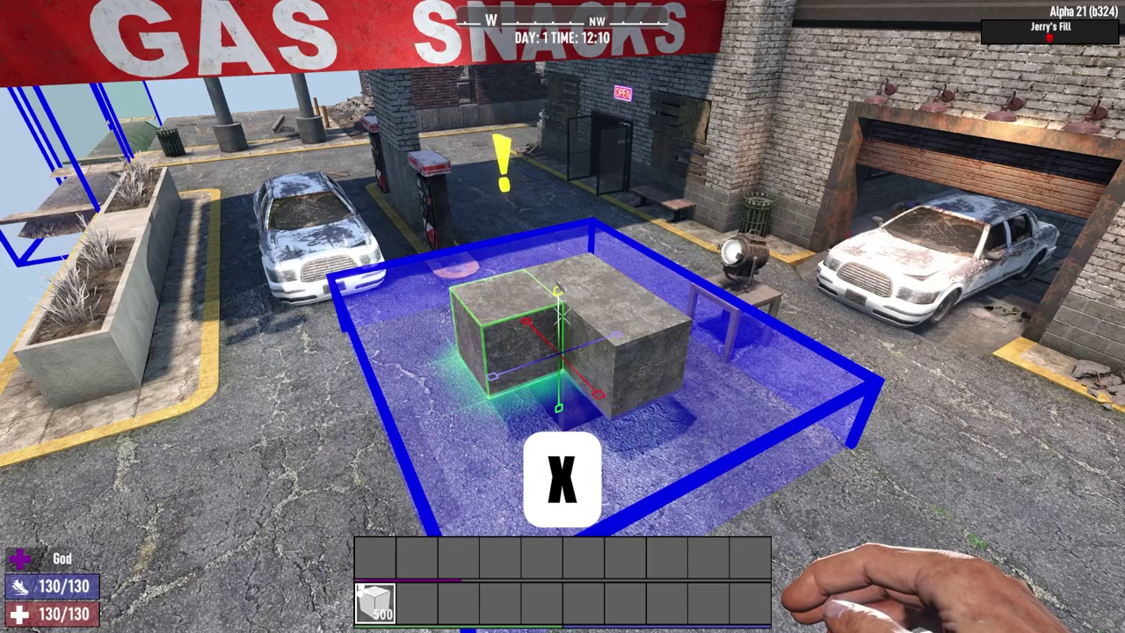
pyautogui.scroll(1, 562, 317)
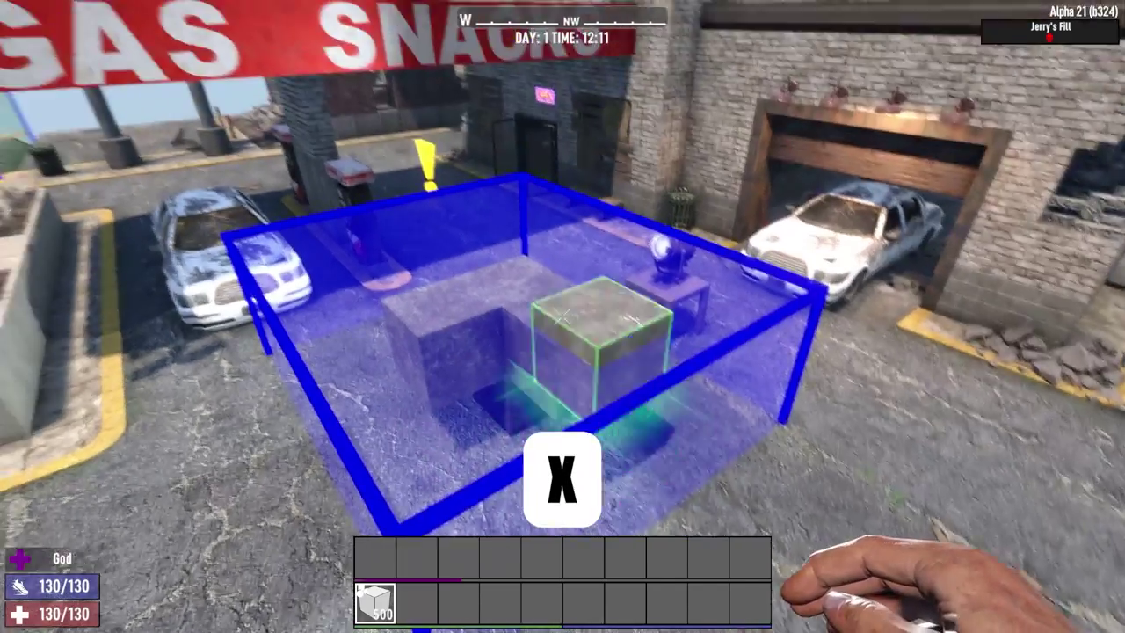
# Rotate the floating concrete blocks inside the selection box through several orientations.
pyautogui.click(562, 318)
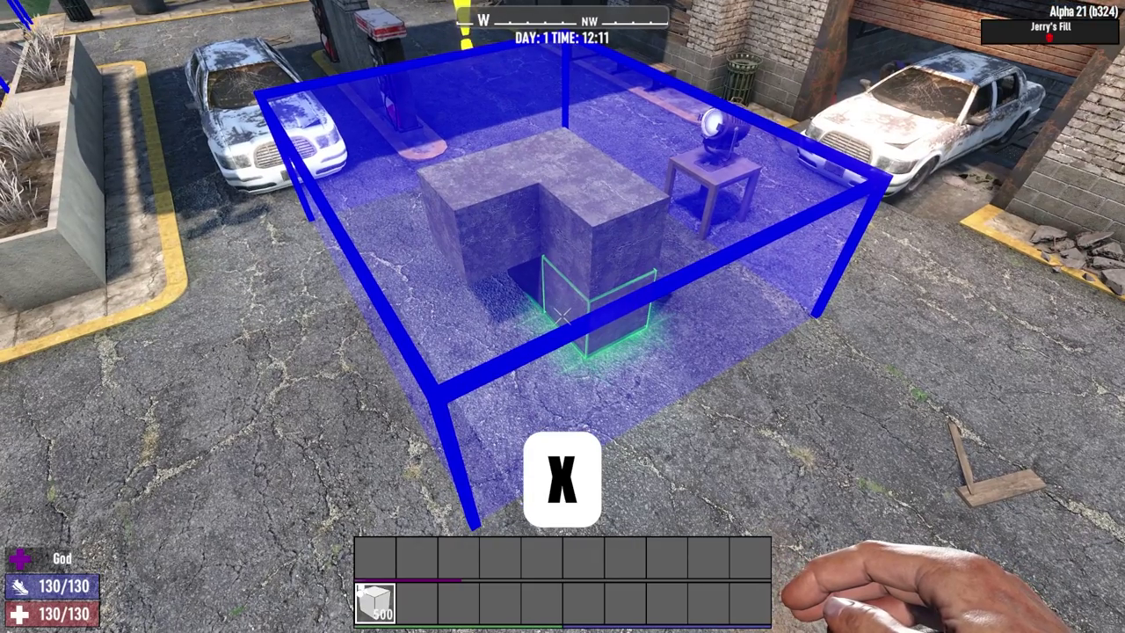
pyautogui.press('x')
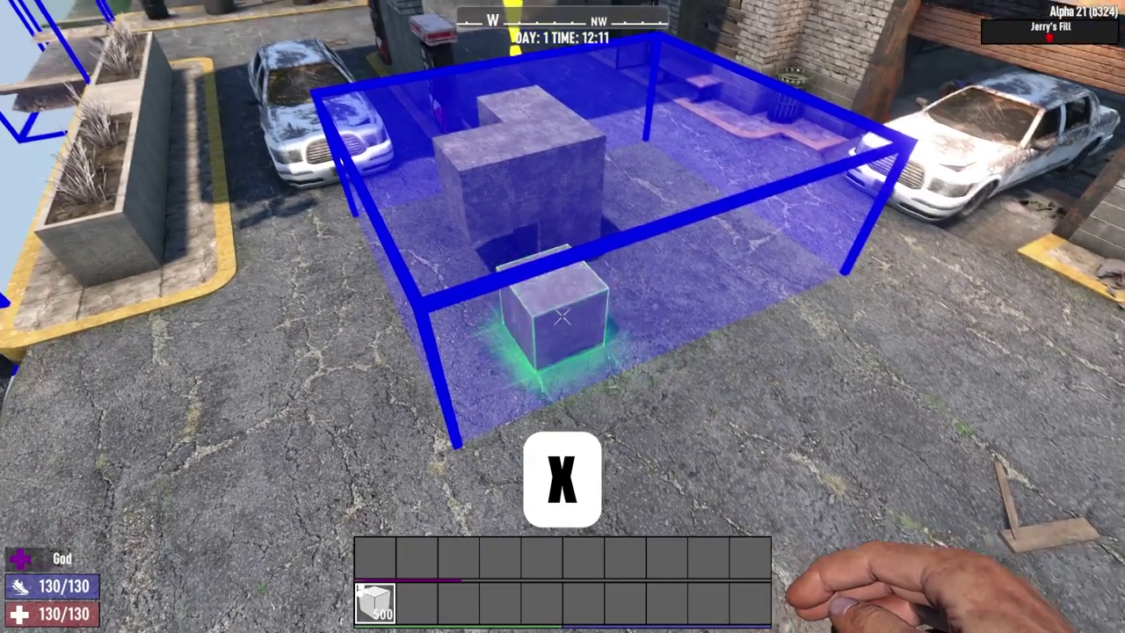
pyautogui.press('x')
pyautogui.press('x')
pyautogui.press('x')
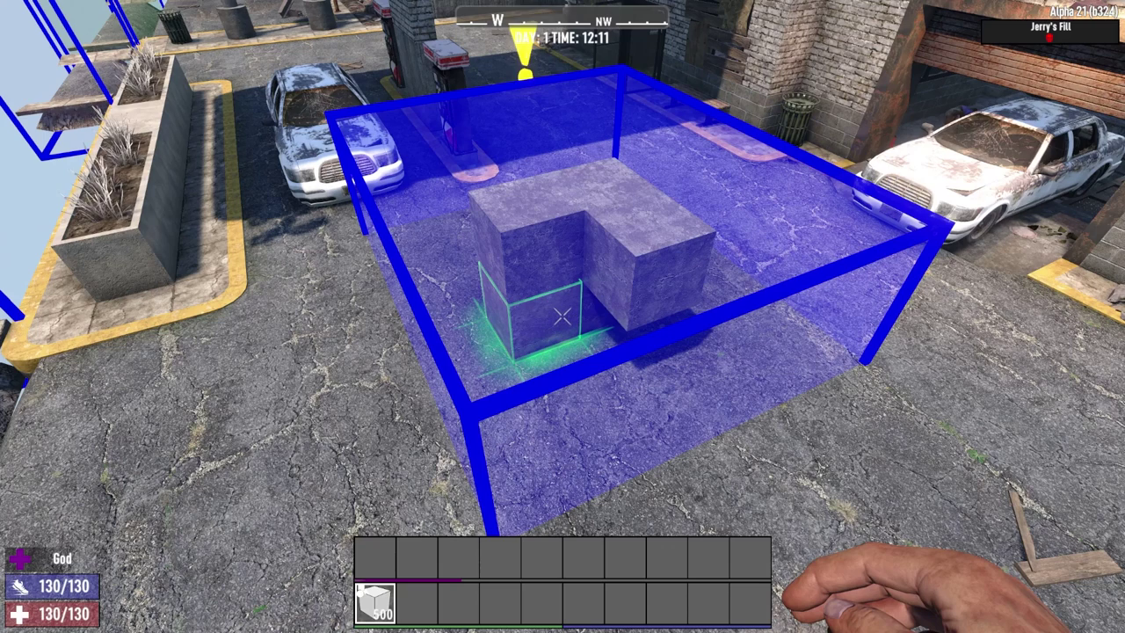
# Clear the concrete blocks inside the selection box and remove the selection.
pyautogui.press('j')
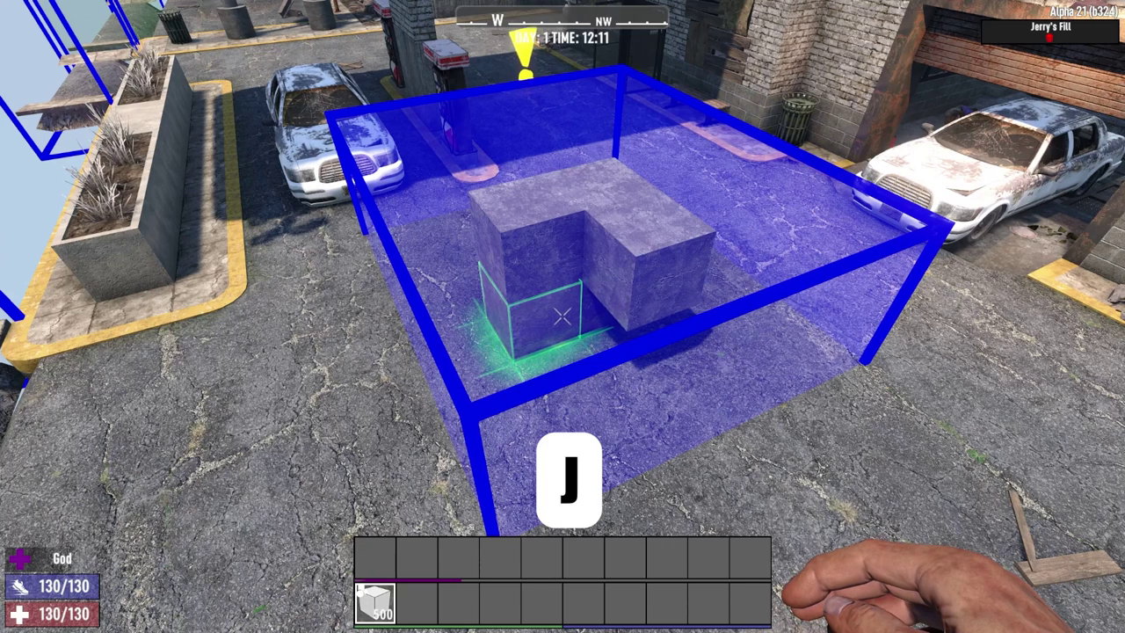
pyautogui.press('j')
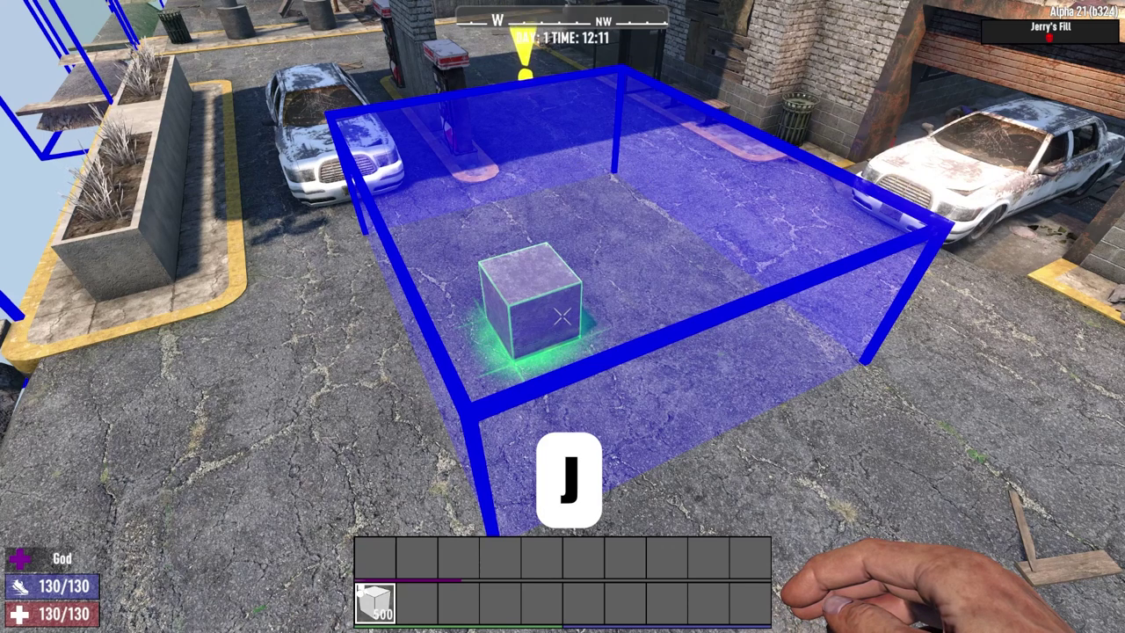
pyautogui.press('z')
# Place several concrete blocks on the pavement as a stepped shape with a raised overhanging arm.
pyautogui.rightClick(563, 316)
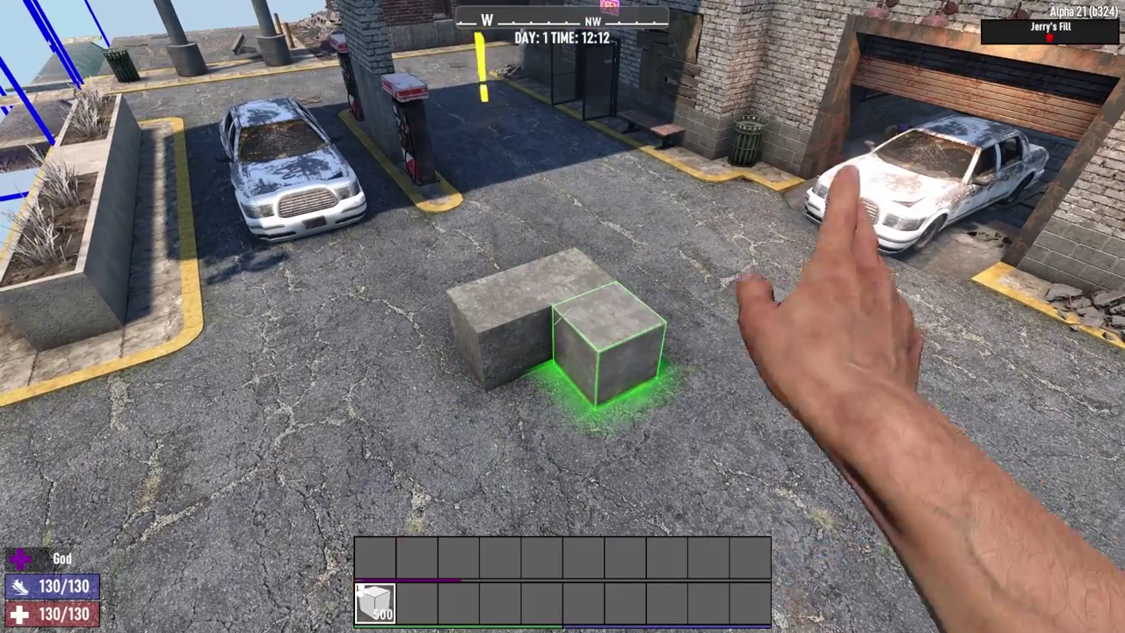
pyautogui.rightClick(562, 317)
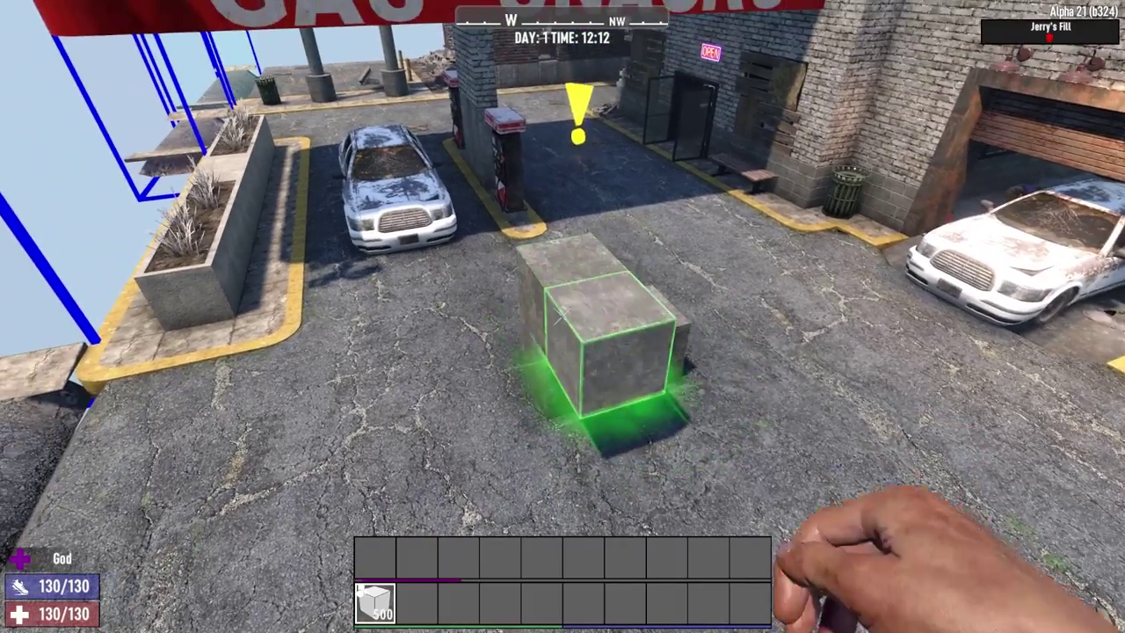
pyautogui.rightClick(563, 316)
pyautogui.rightClick(563, 317)
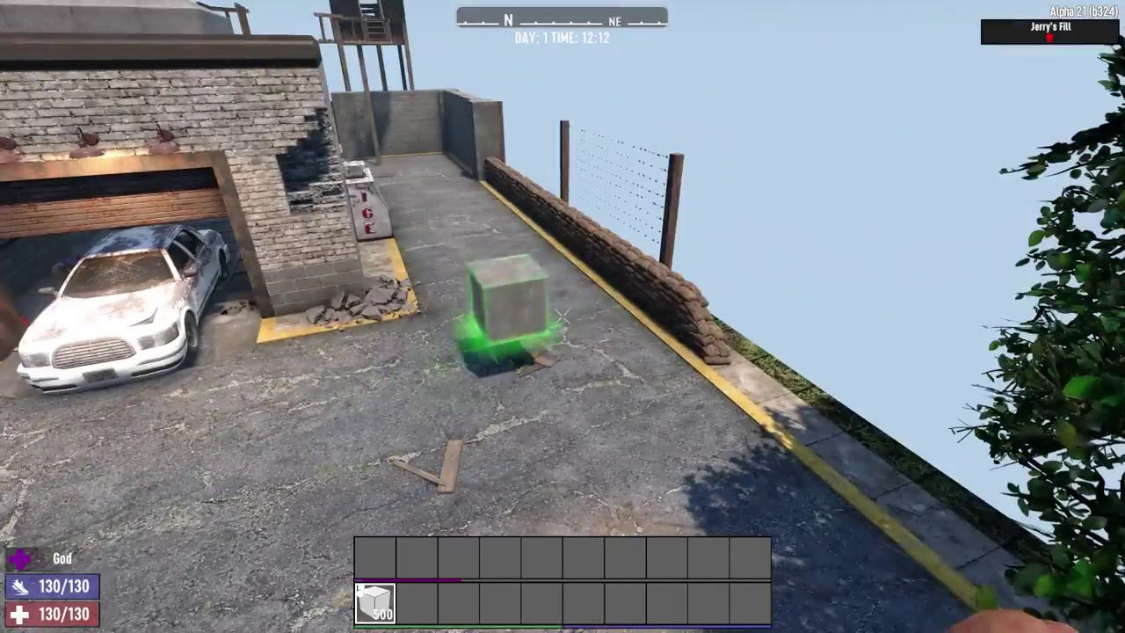
pyautogui.press('w')
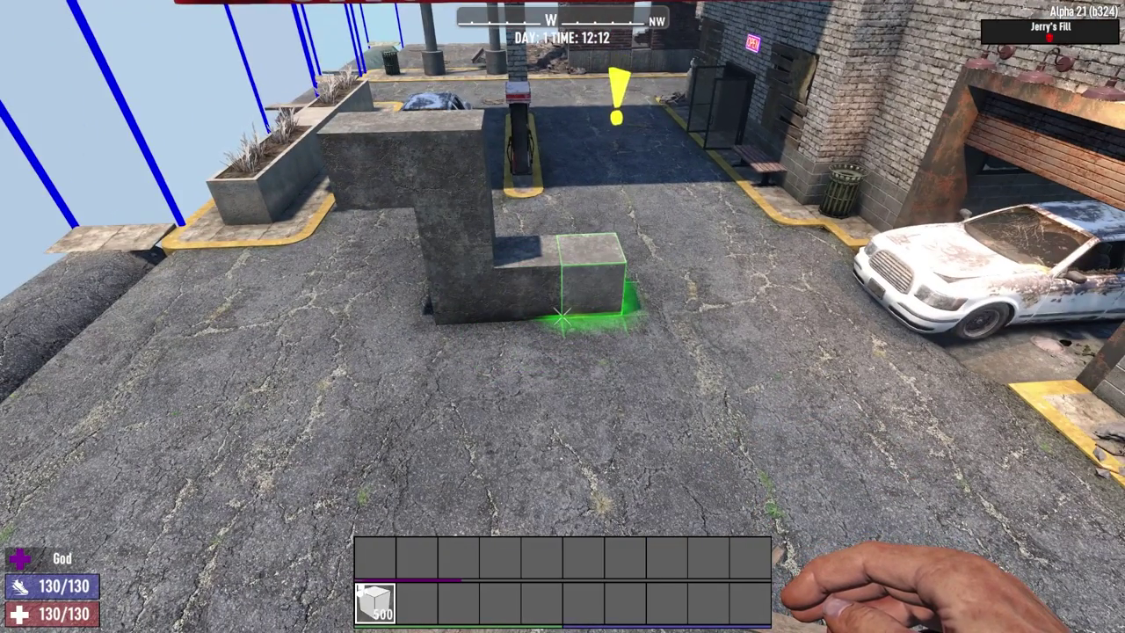
# Undo the concrete block placements one by one until all of them are removed from the pavement.
pyautogui.press('ctrl')
pyautogui.hotkey('ctrl', 'z')
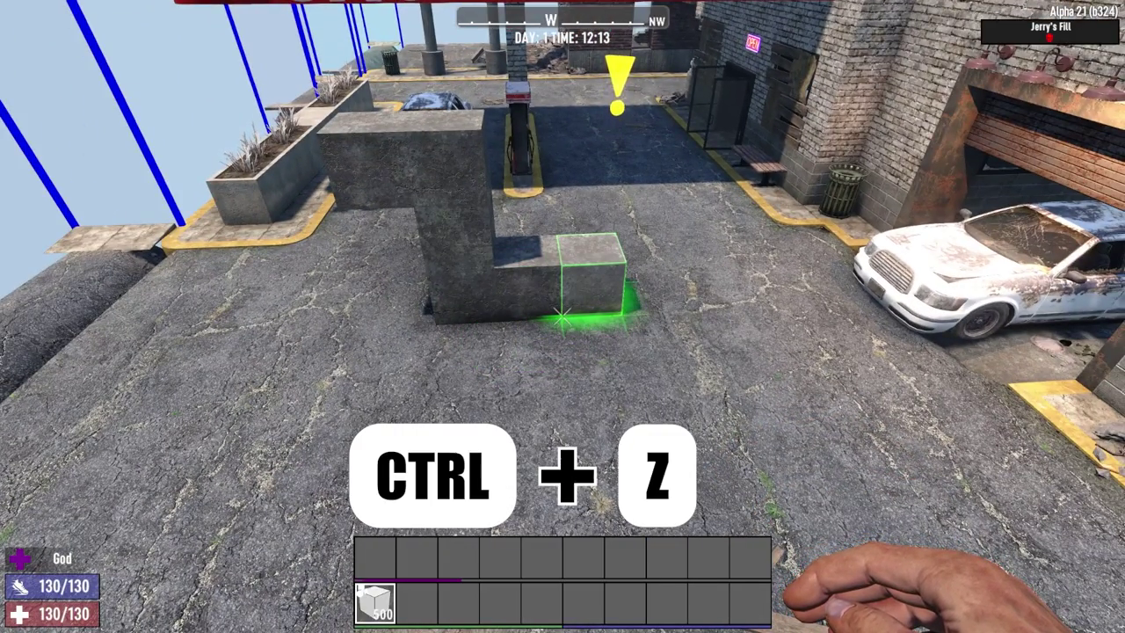
pyautogui.hotkey('ctrl', 'z')
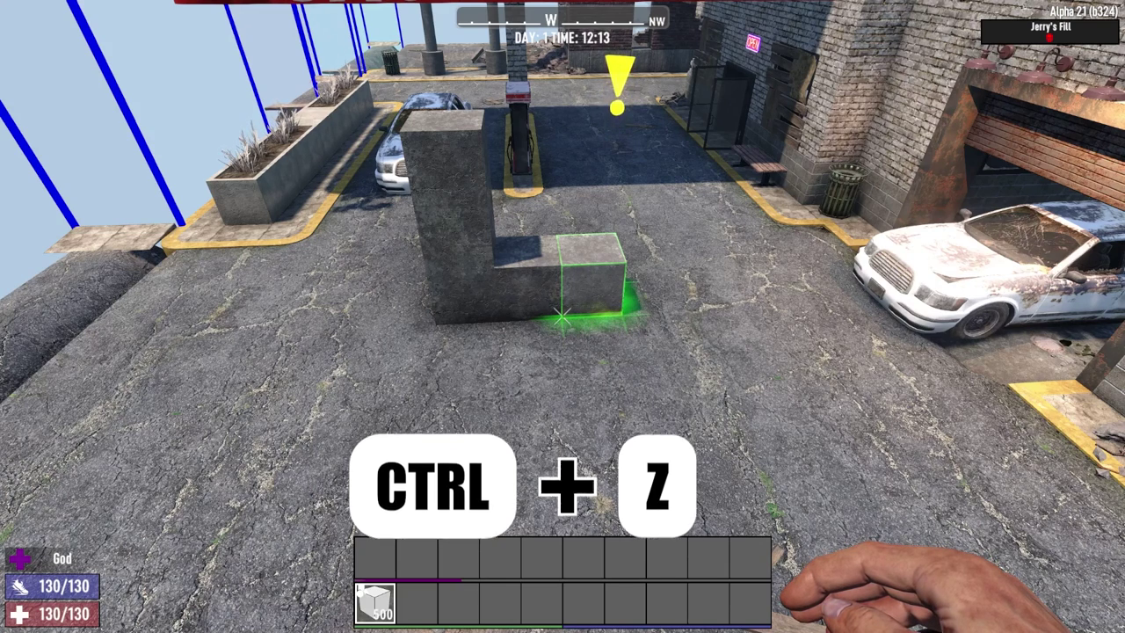
pyautogui.hotkey('ctrl', 'z')
pyautogui.hotkey('ctrl', 'z')
pyautogui.hotkey('ctrl', 'z')
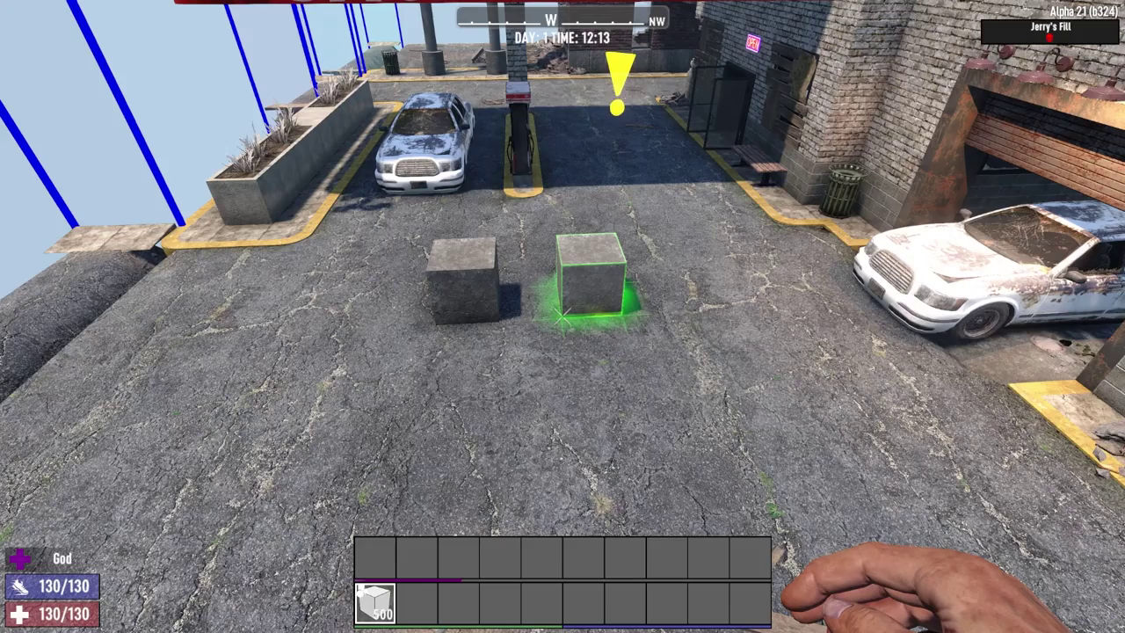
pyautogui.hotkey('ctrl', 'z')
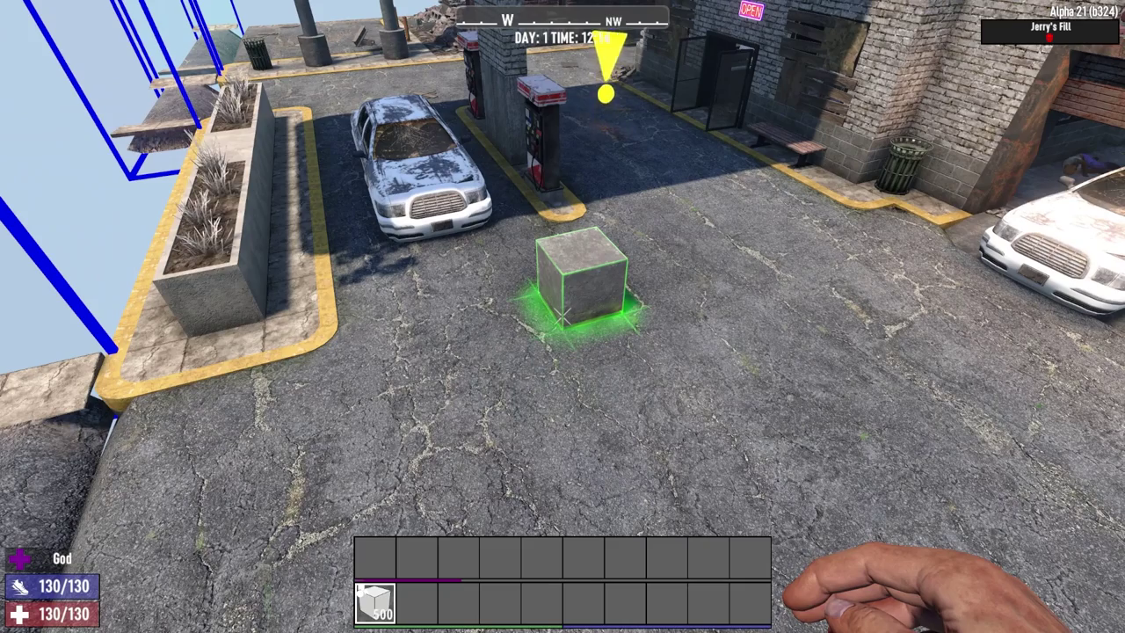
# Reposition a selection box on the pavement along its axes with the move gizmo, and clear the selection.
pyautogui.press('g')
pyautogui.moveTo(563, 317); pyautogui.dragTo(563, 316, button='right')
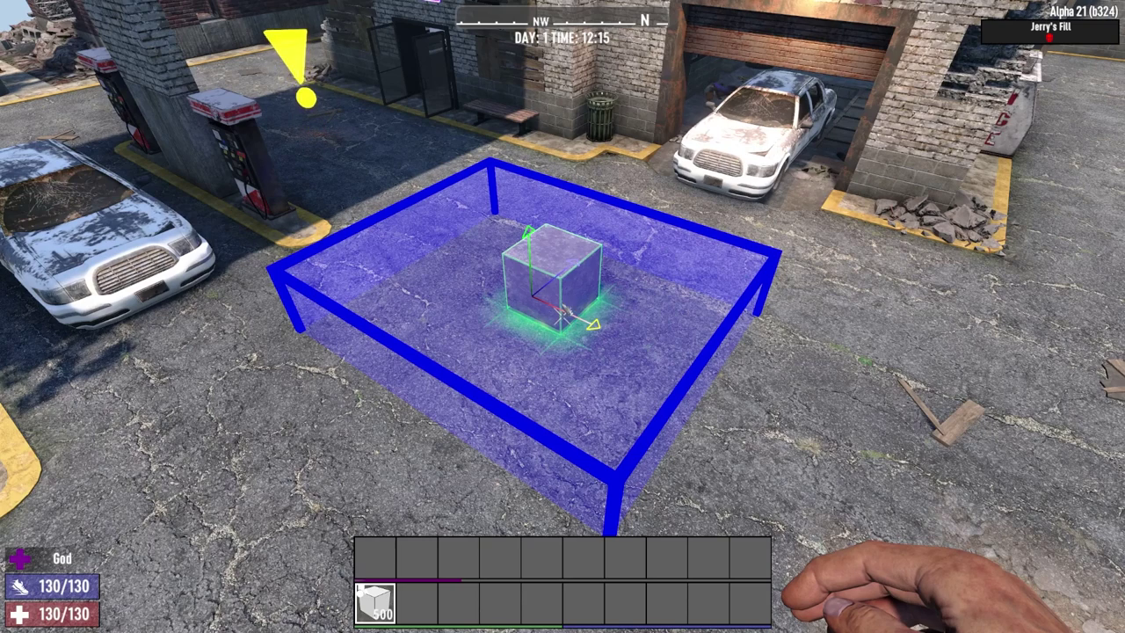
pyautogui.press('g')
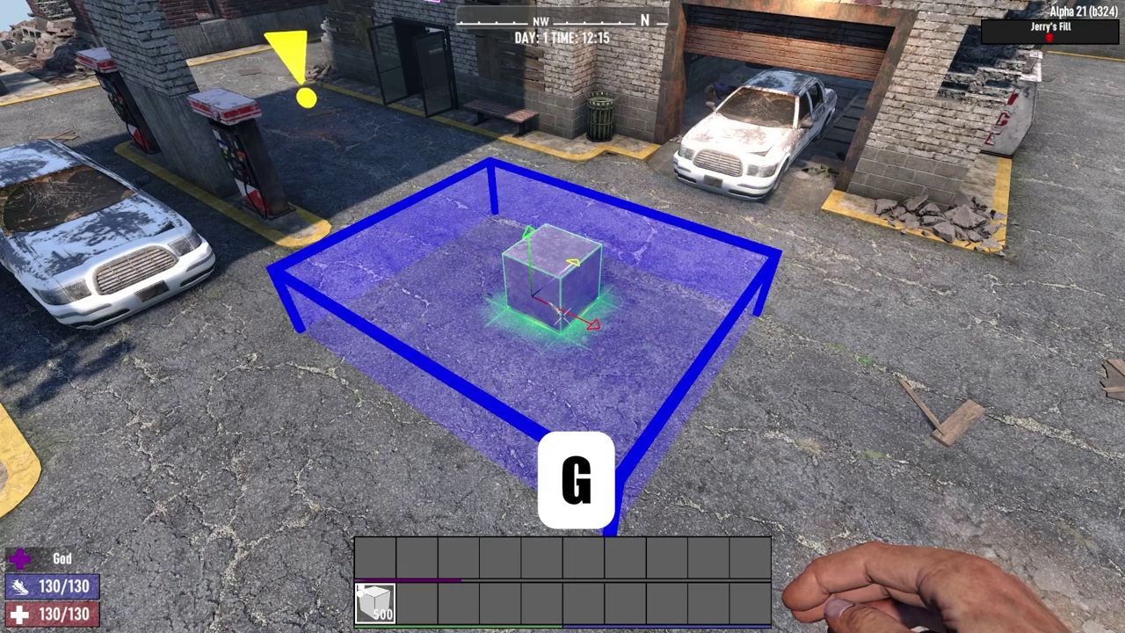
pyautogui.moveTo(591, 322); pyautogui.dragTo(531, 297)
pyautogui.moveTo(512, 251); pyautogui.dragTo(566, 179)
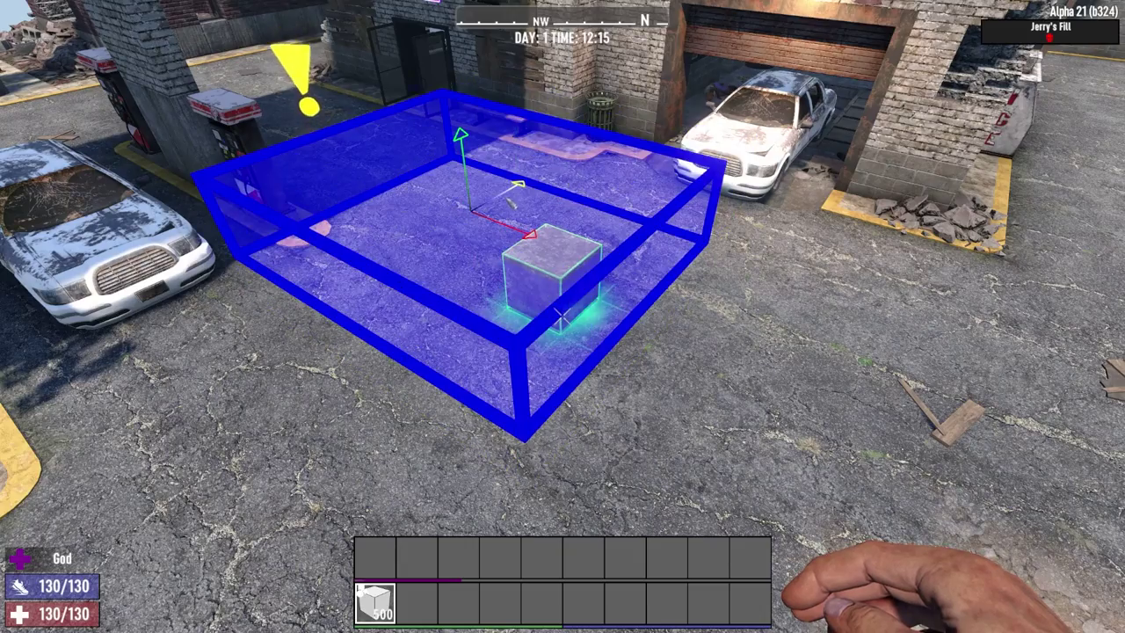
pyautogui.moveTo(512, 203); pyautogui.dragTo(589, 162)
pyautogui.press('z')
# Search all creative items for "brush", put the Dev: Paint Brush in the second toolbelt slot and hold it.
pyautogui.press('w')
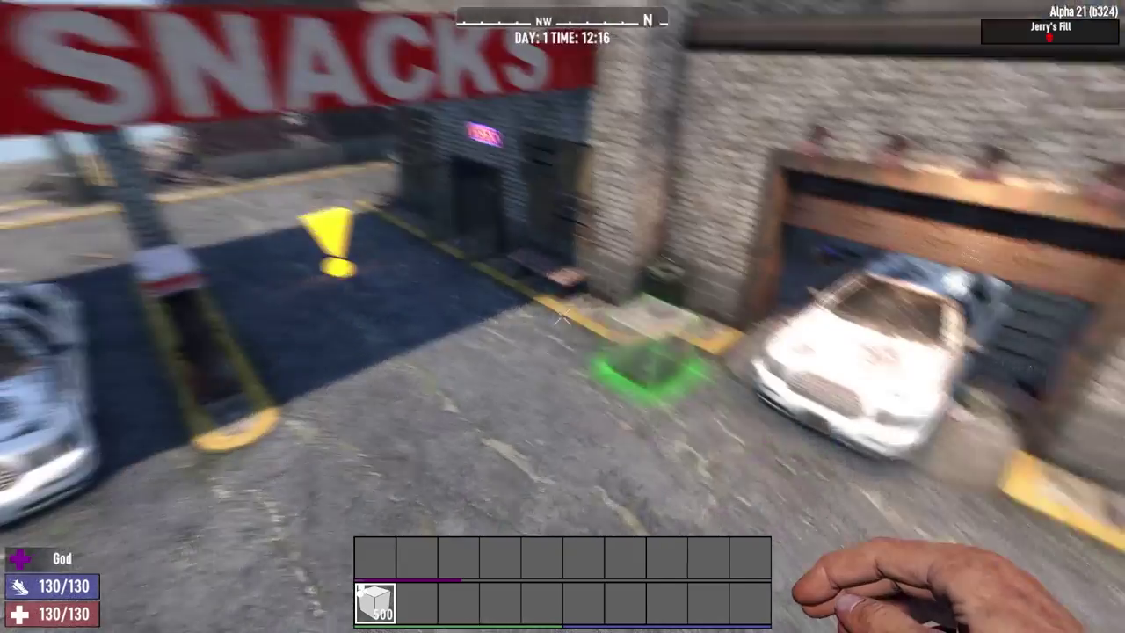
pyautogui.press('w')
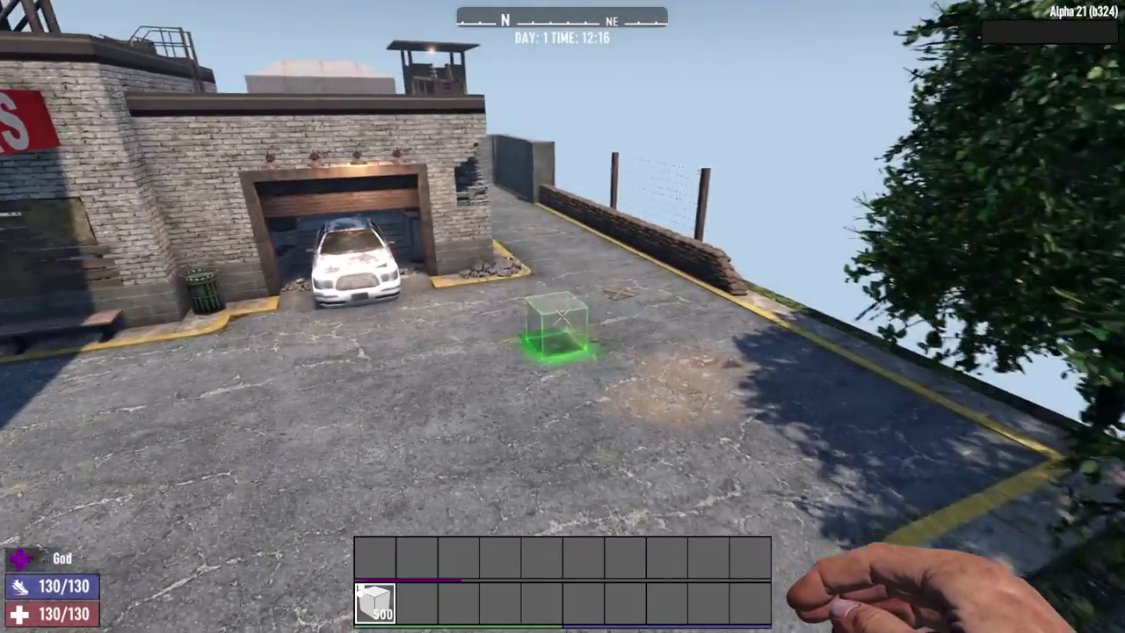
pyautogui.press('w')
pyautogui.press('Tab')
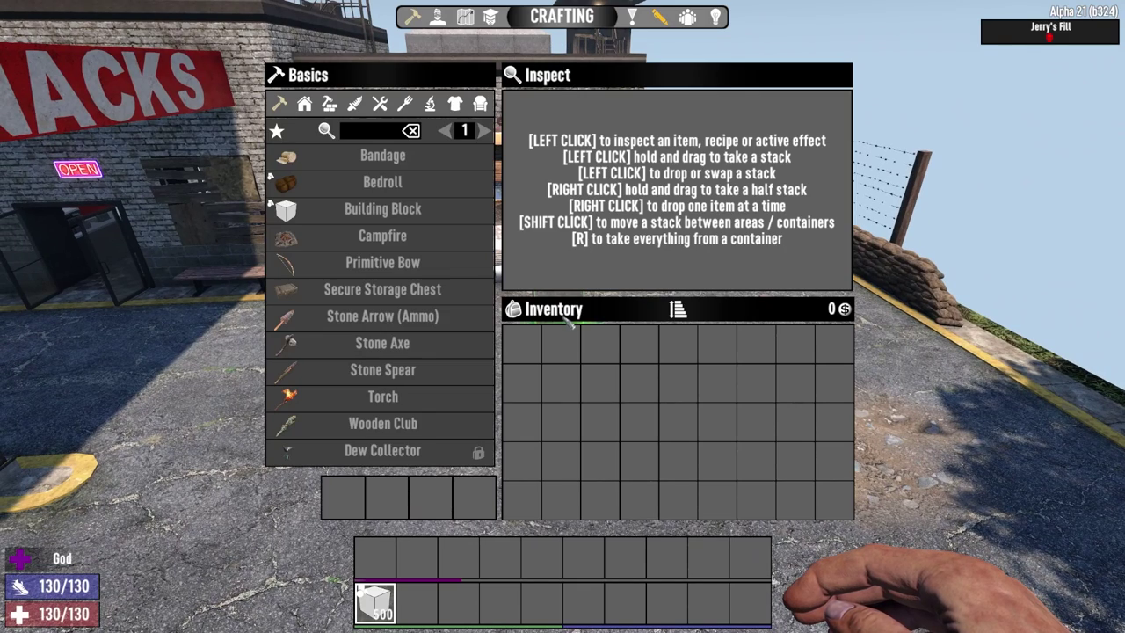
pyautogui.press('Tab')
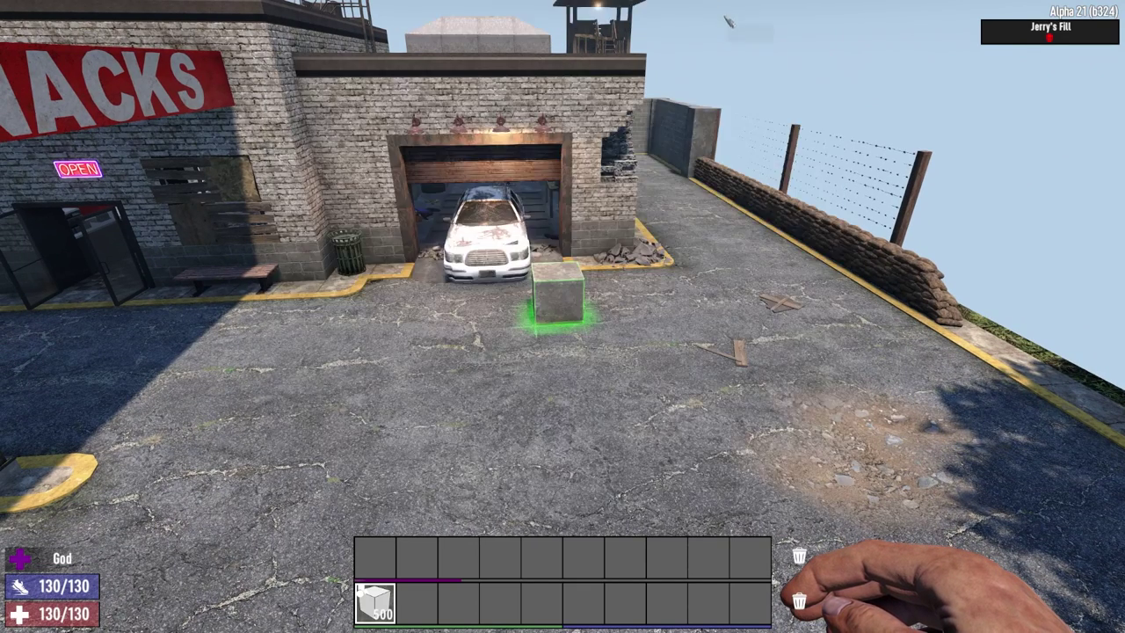
pyautogui.press('u')
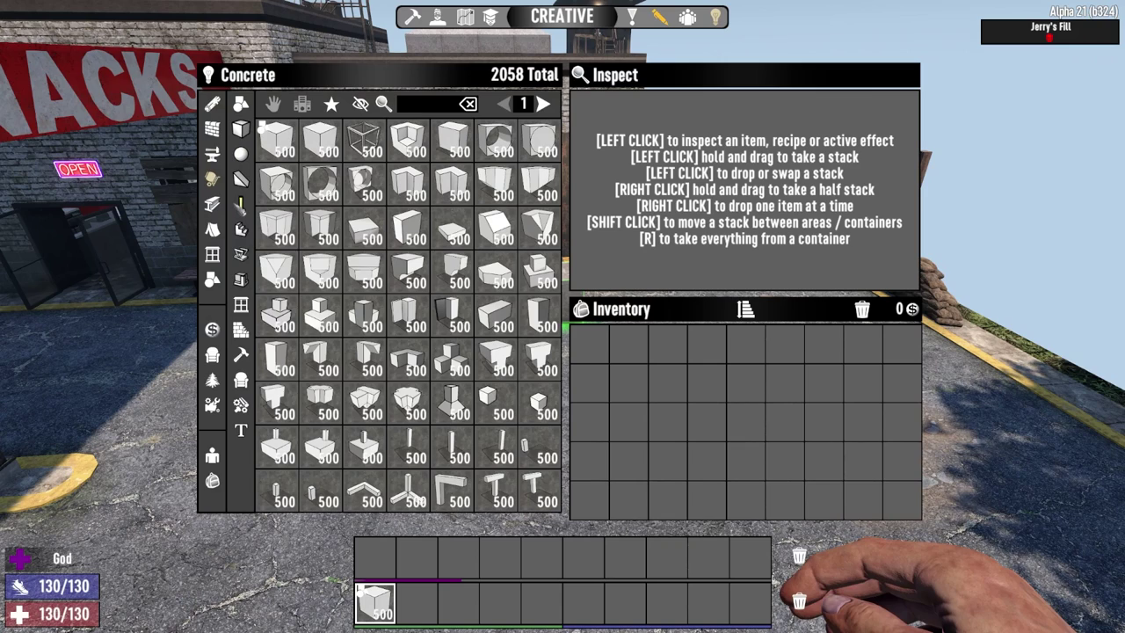
pyautogui.click(213, 182)
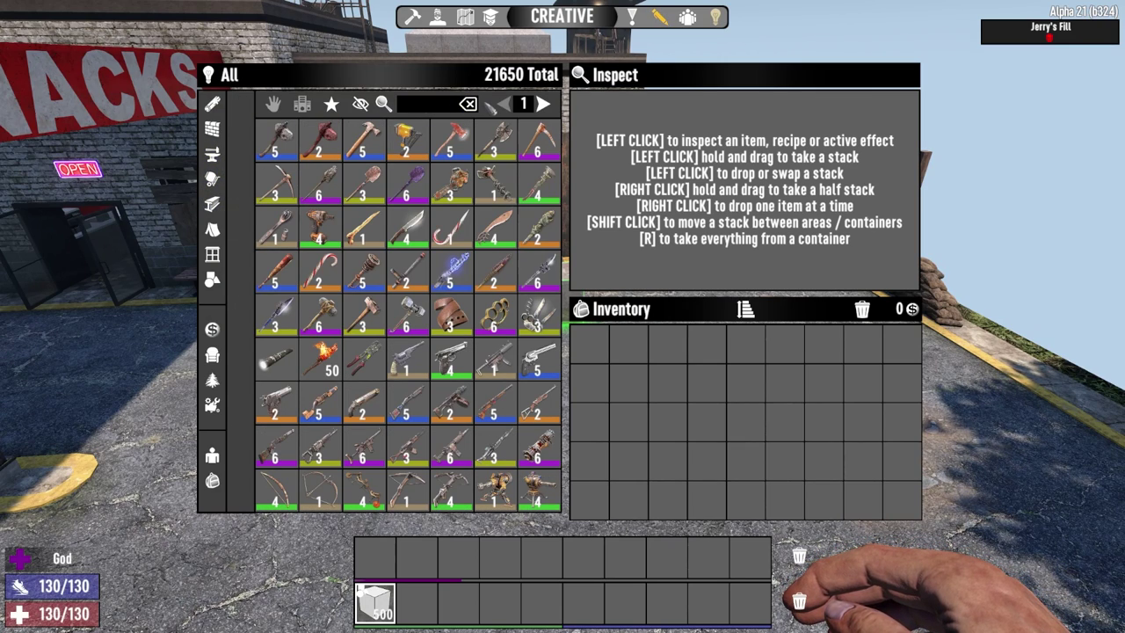
pyautogui.write('brush')
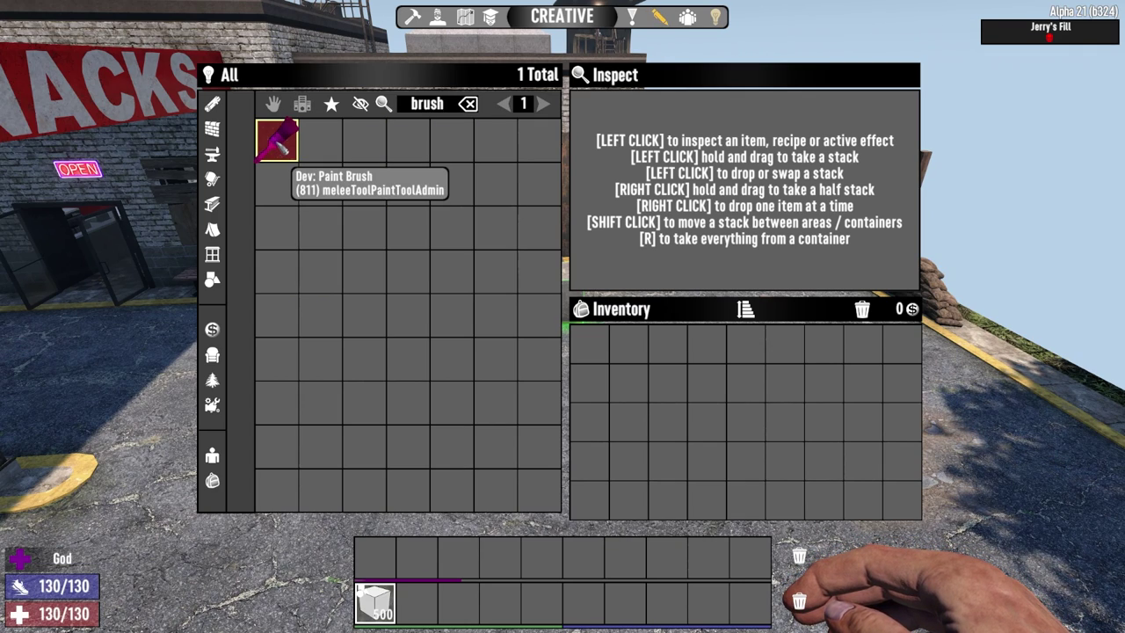
pyautogui.click(419, 604)
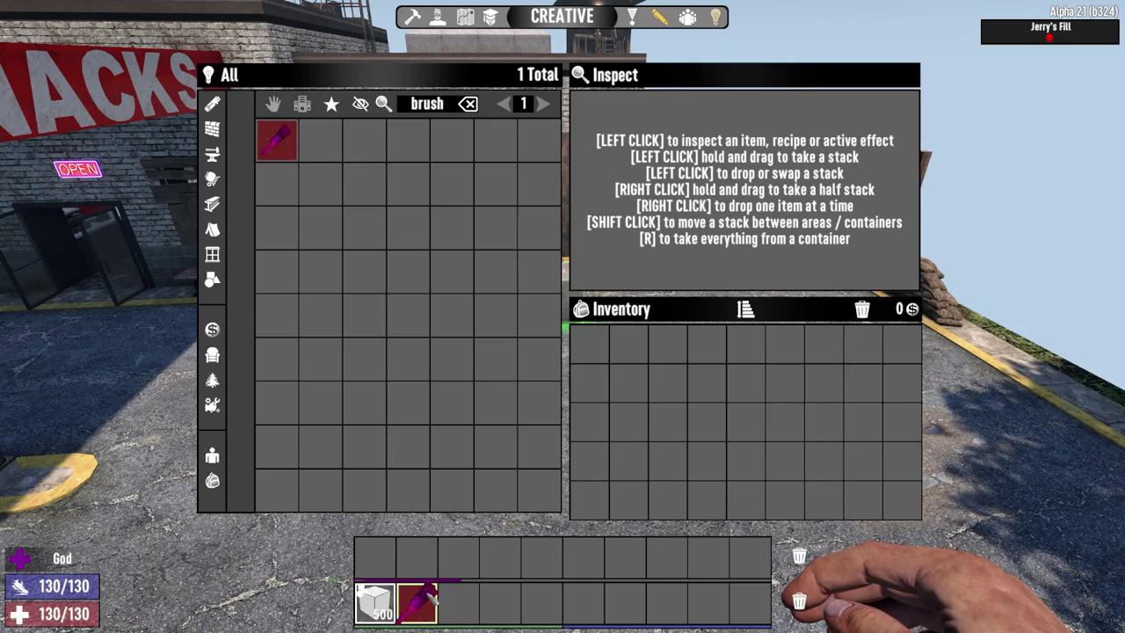
pyautogui.press('Escape')
pyautogui.press('2')
# Copy the garage's painted brick wall block with the paint brush's Copy Block option and place the copy on the pavement.
pyautogui.press('w')
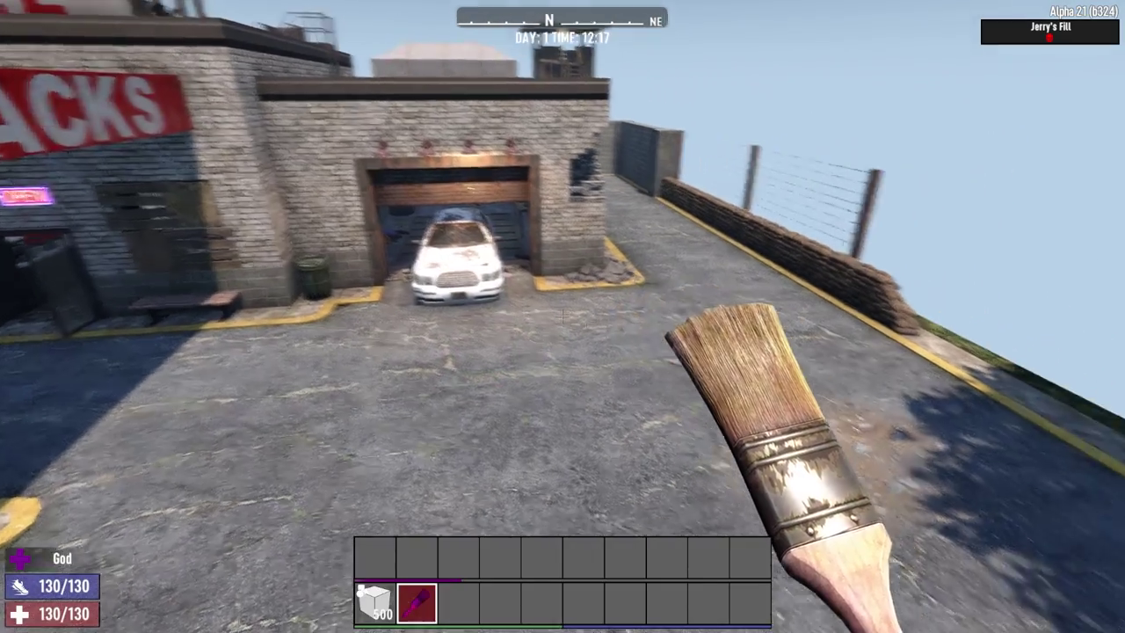
pyautogui.press('r')
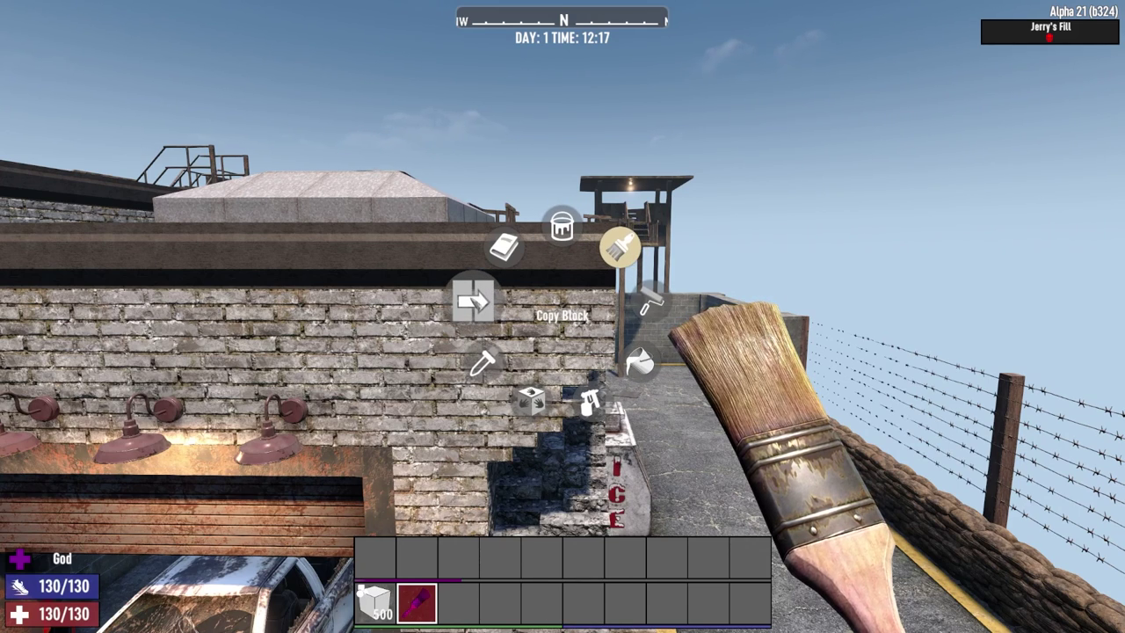
pyautogui.press('r')
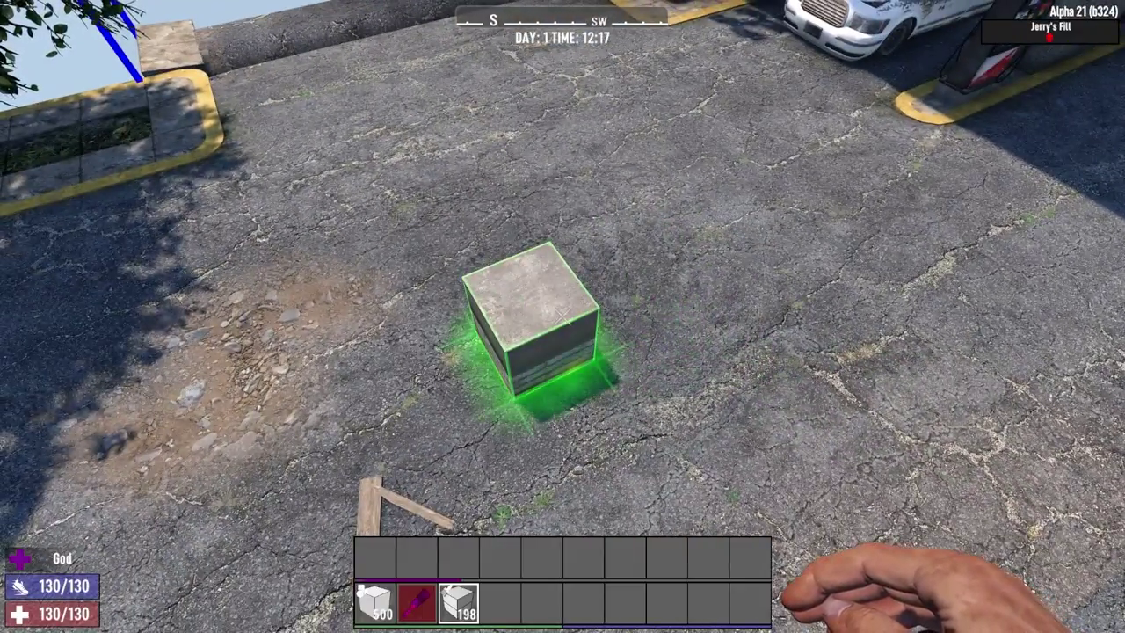
pyautogui.rightClick(562, 317)
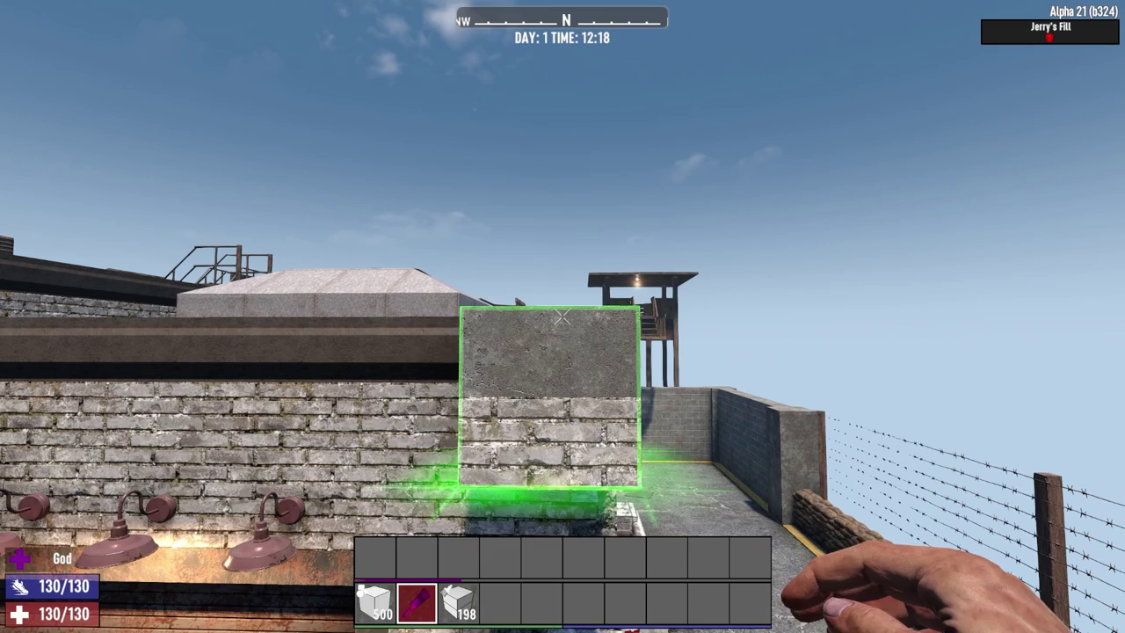
# Pick the garage wall's white brick texture with the paint brush's Texture Picker option.
pyautogui.press('r')
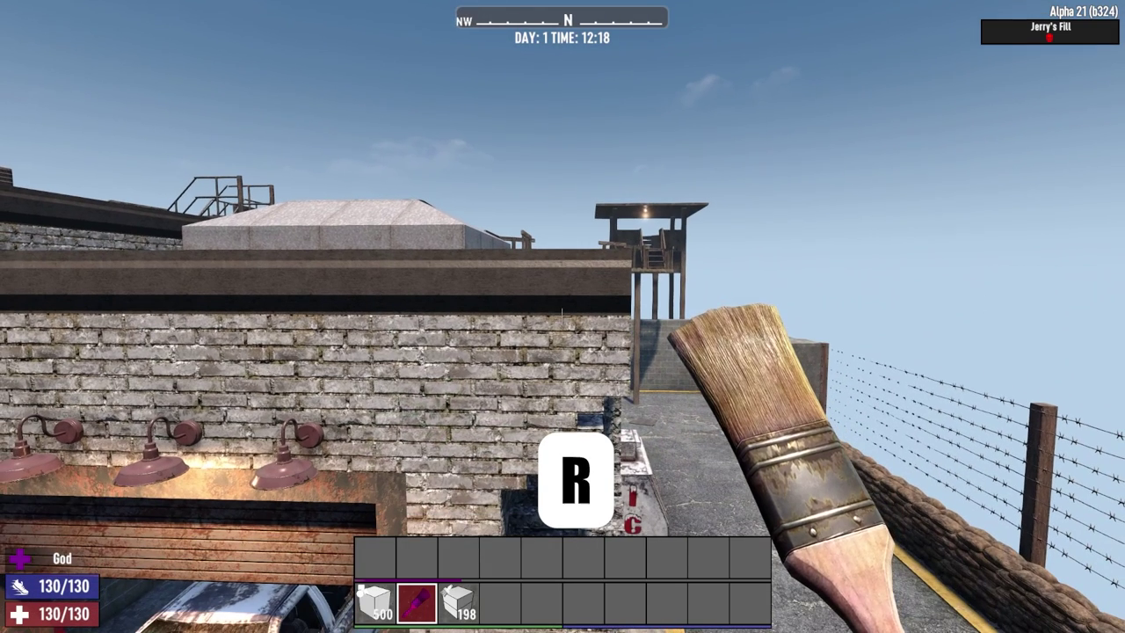
pyautogui.press('r')
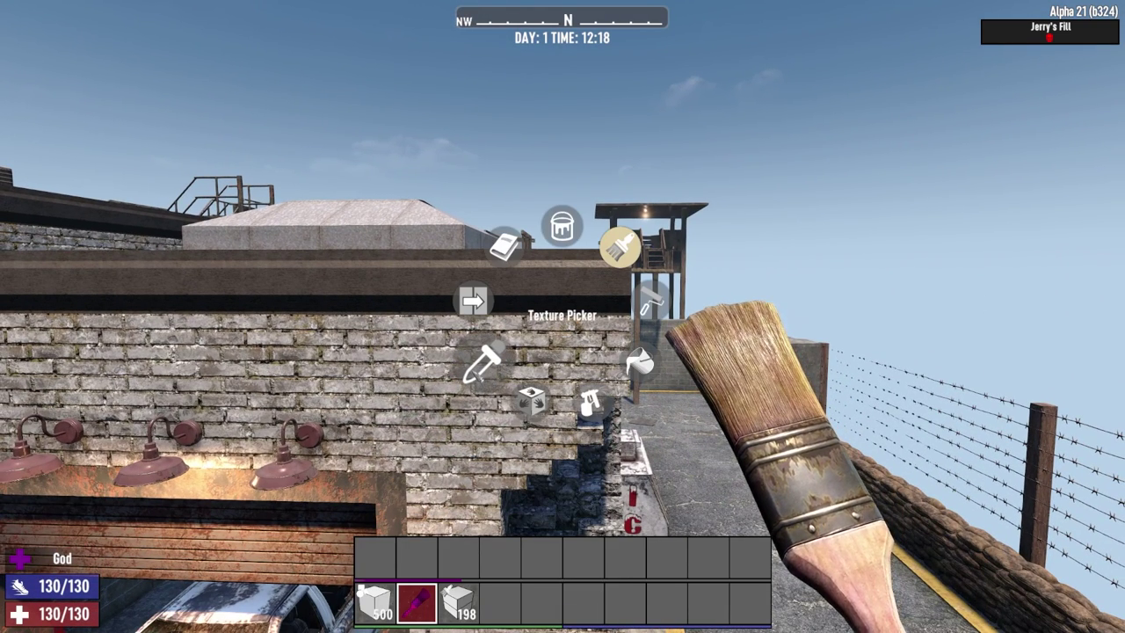
pyautogui.click(482, 362)
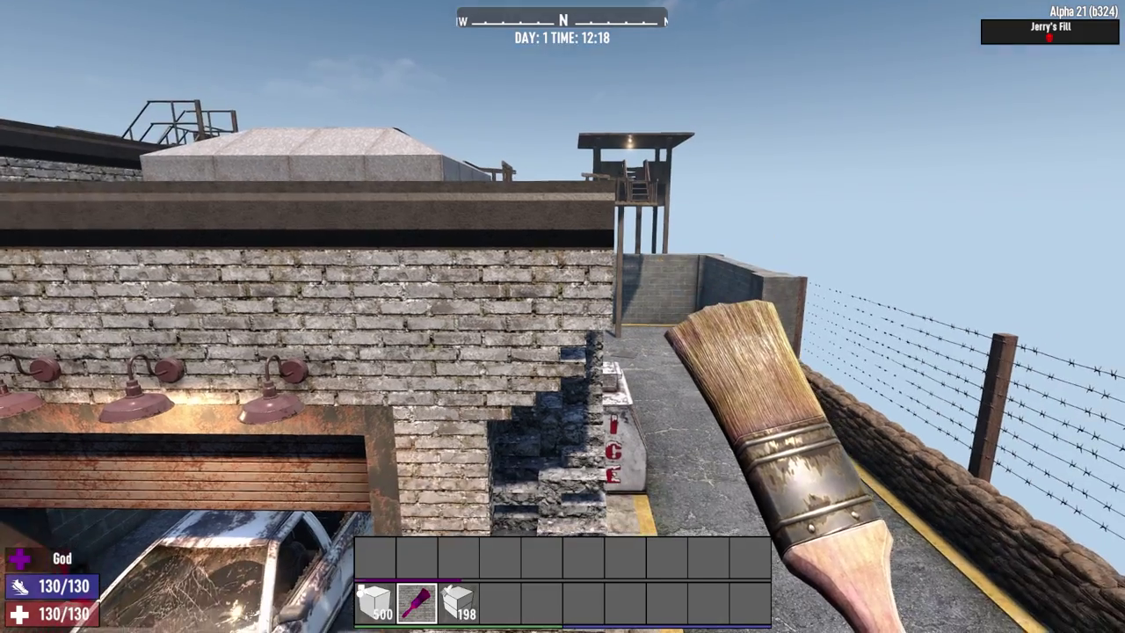